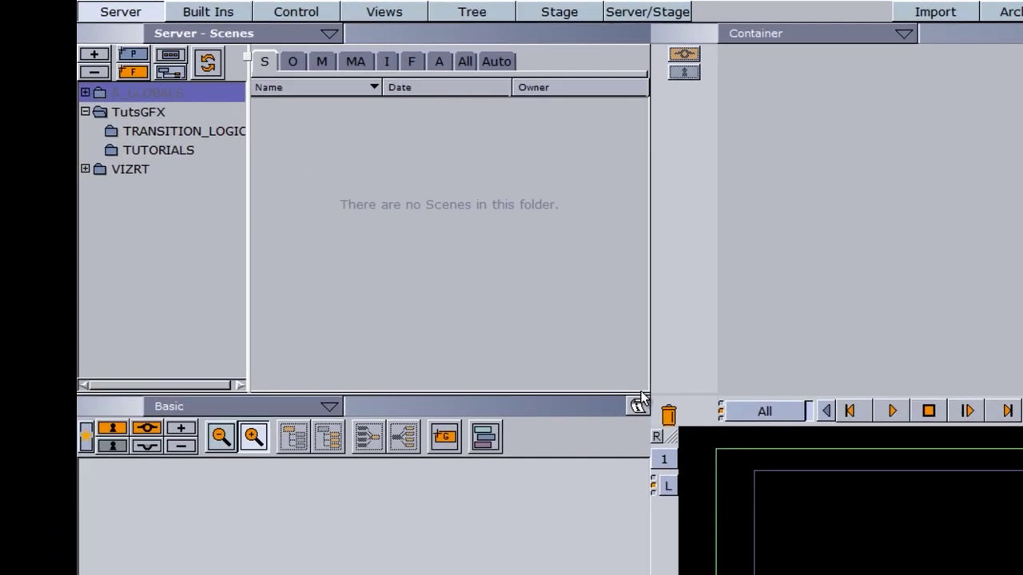
Step: Create a folder named TL1 inside TRANSITION_LOGIC in the server tree
left_click(146, 131)
left_click_drag(133, 53, 240, 132)
type("t")
key("BackSpace")
type("TL")
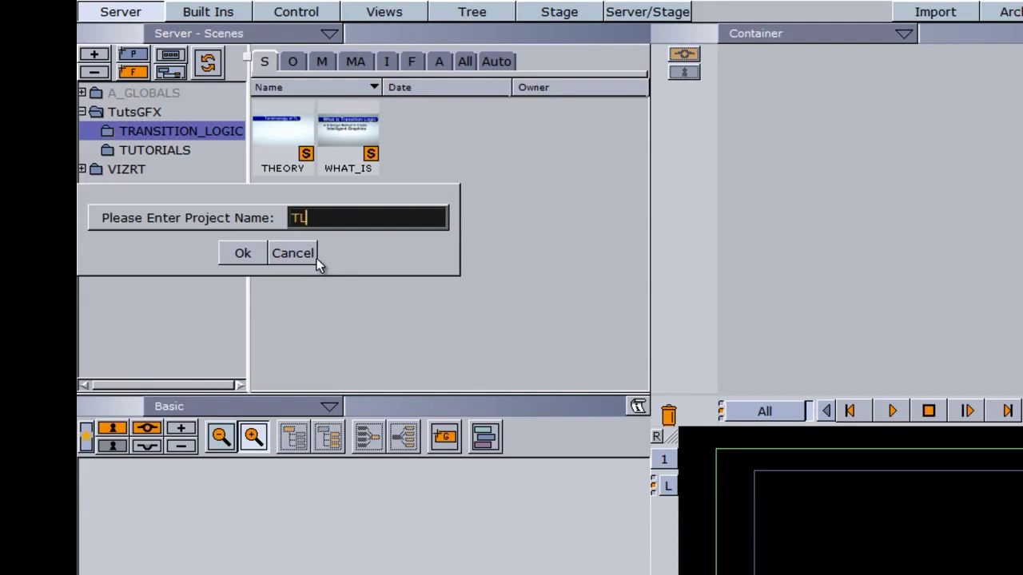
key("Return")
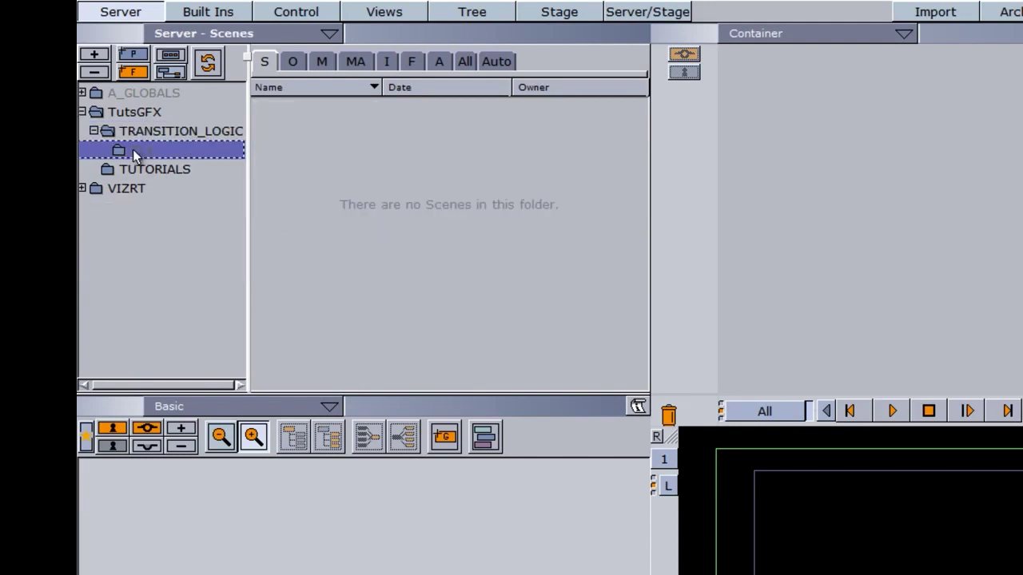
Step: Create a scene named MASTER in the TL1 folder and open it for editing
left_click(119, 151)
right_click(295, 134)
left_click(319, 146)
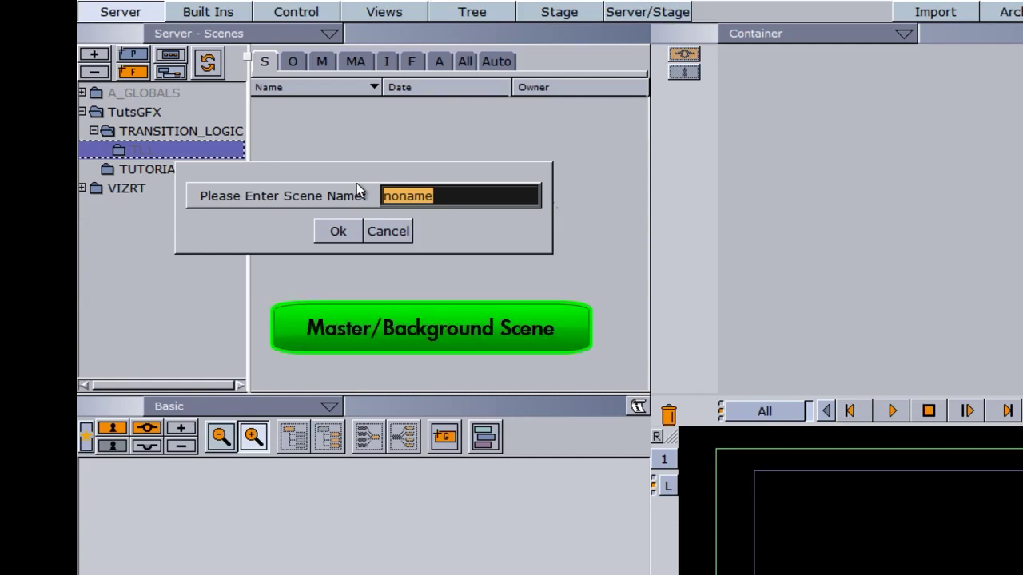
type("MASTER")
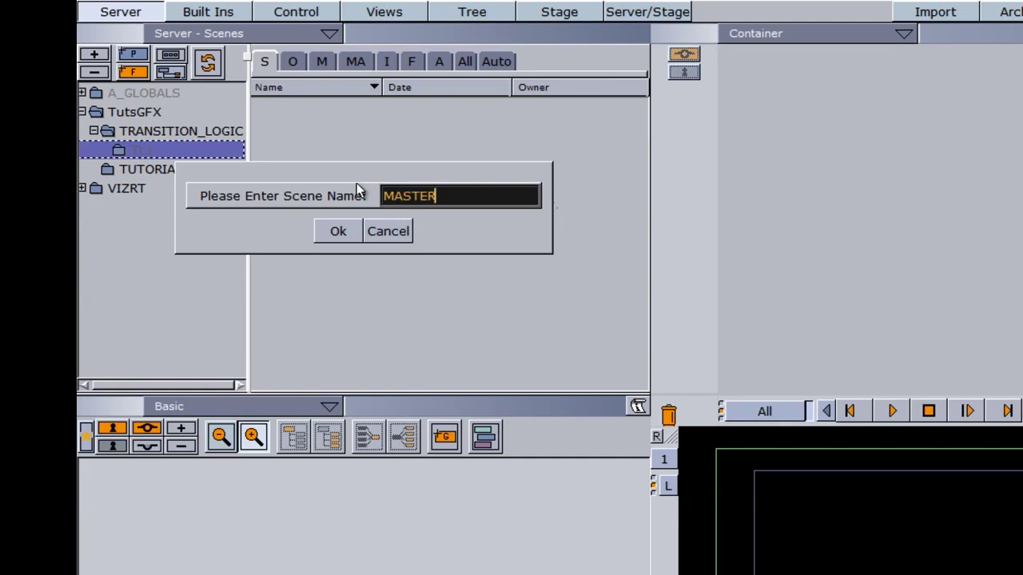
left_click(336, 231)
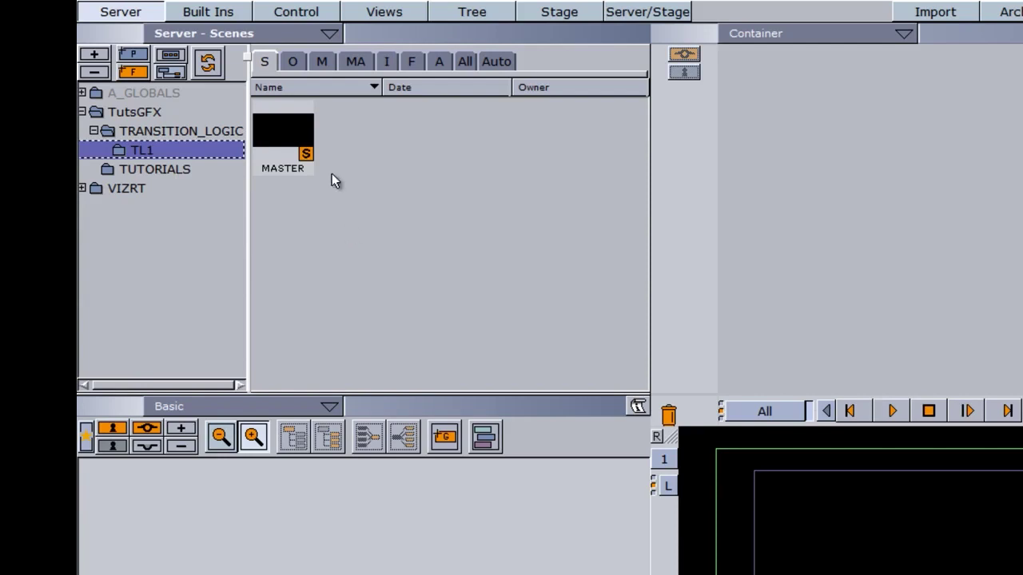
double_click(290, 134)
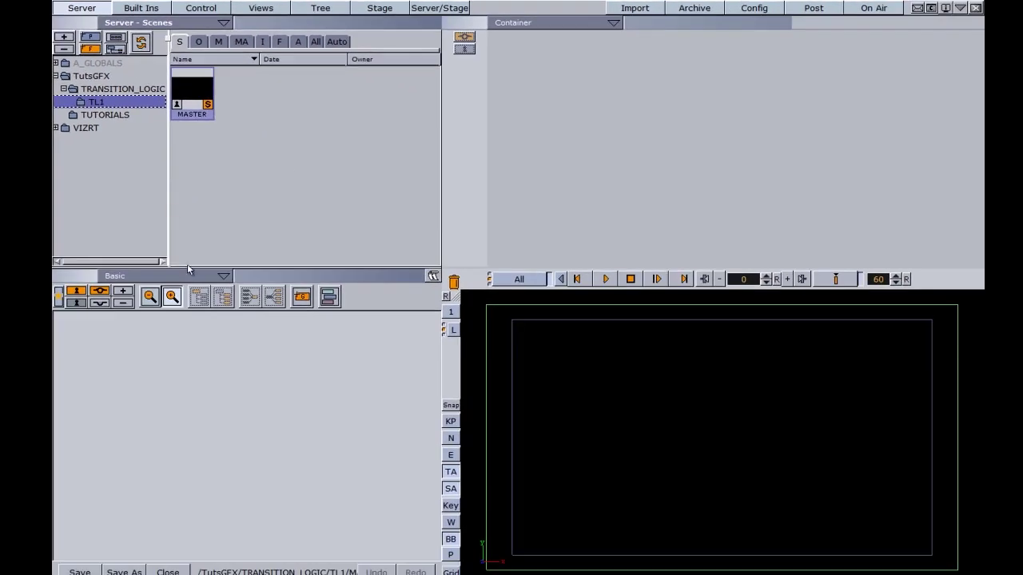
Step: Add a group container to the empty scene tree and rename it LOWERTHIRDBOTTOM
left_click_drag(306, 300, 164, 366)
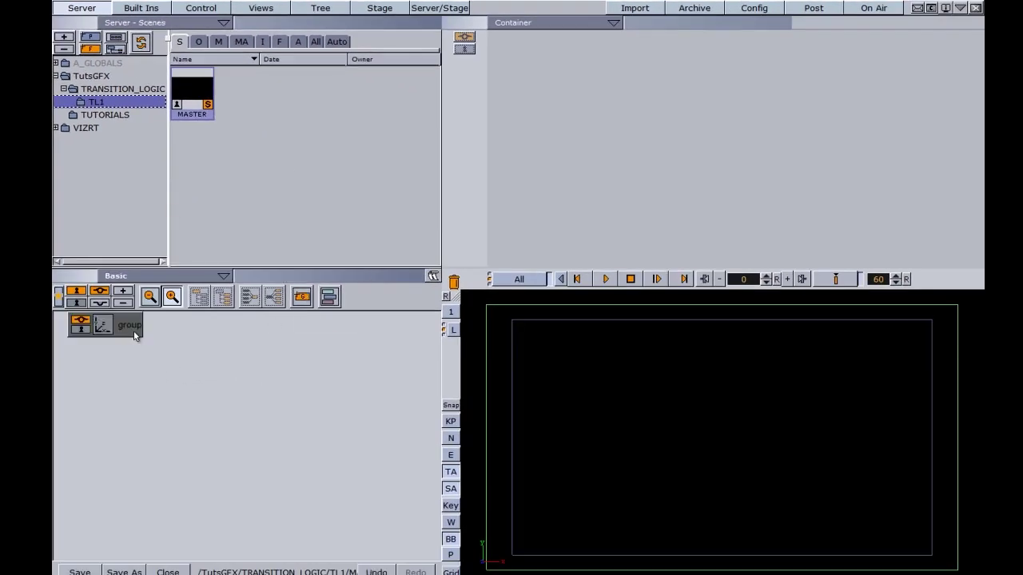
double_click(137, 328)
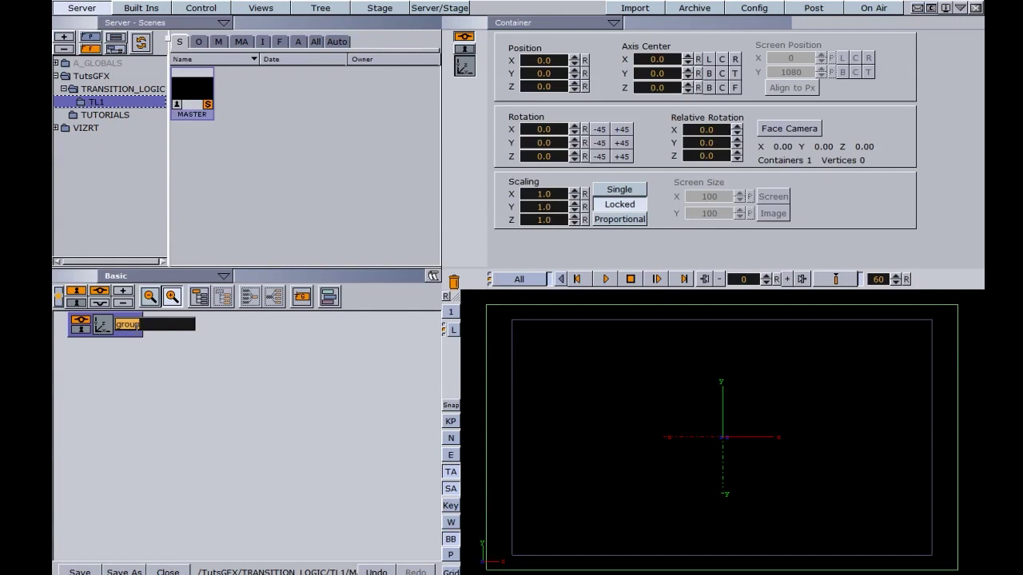
type("LOWERT")
type("HIRDBOTTOM")
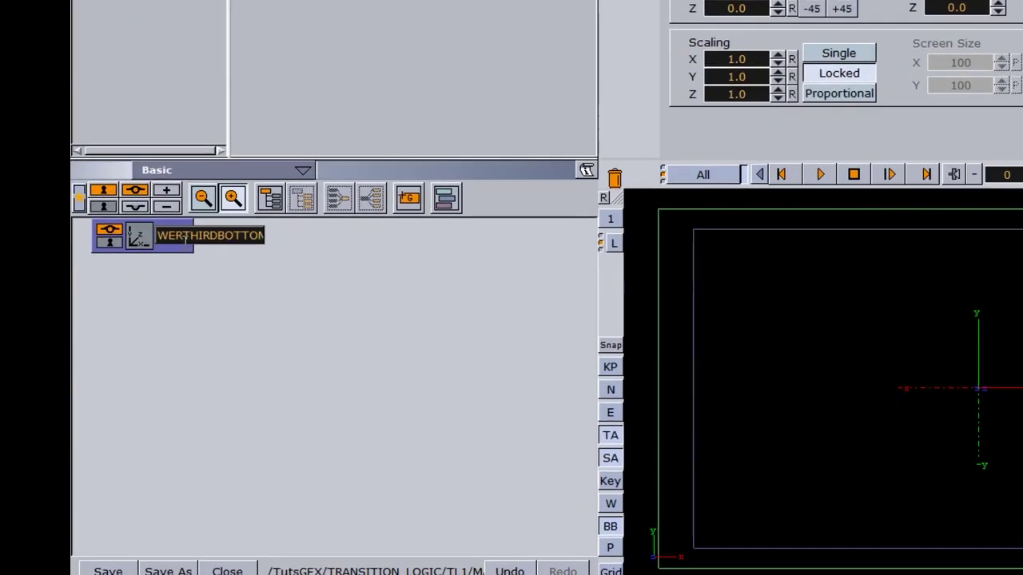
key("Return")
Step: Add a child group under LOWERTHIRDBOTTOM and rename it LOWERTHIRDBOTTOMDESIGN
left_click_drag(407, 198, 304, 241)
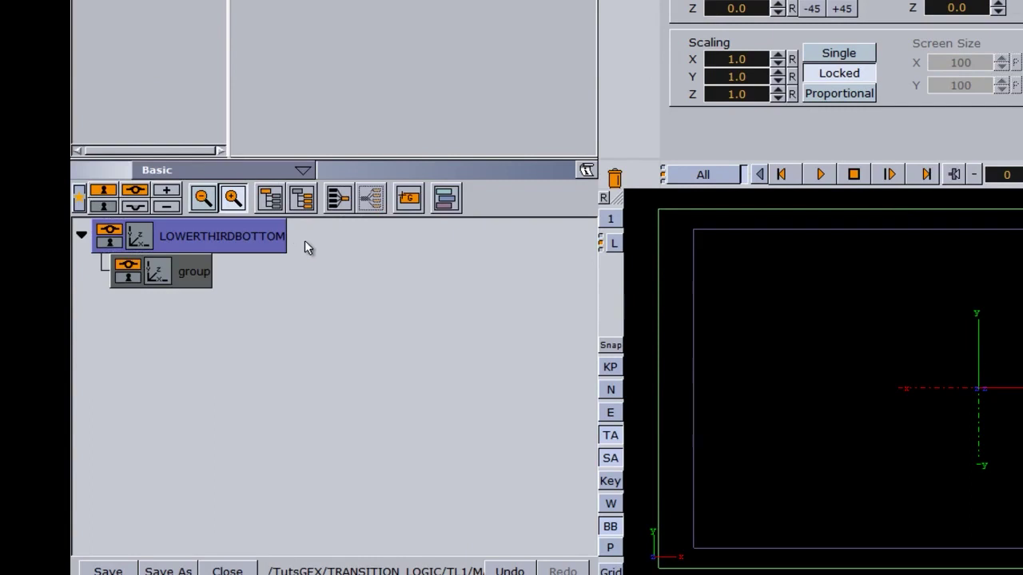
double_click(196, 272)
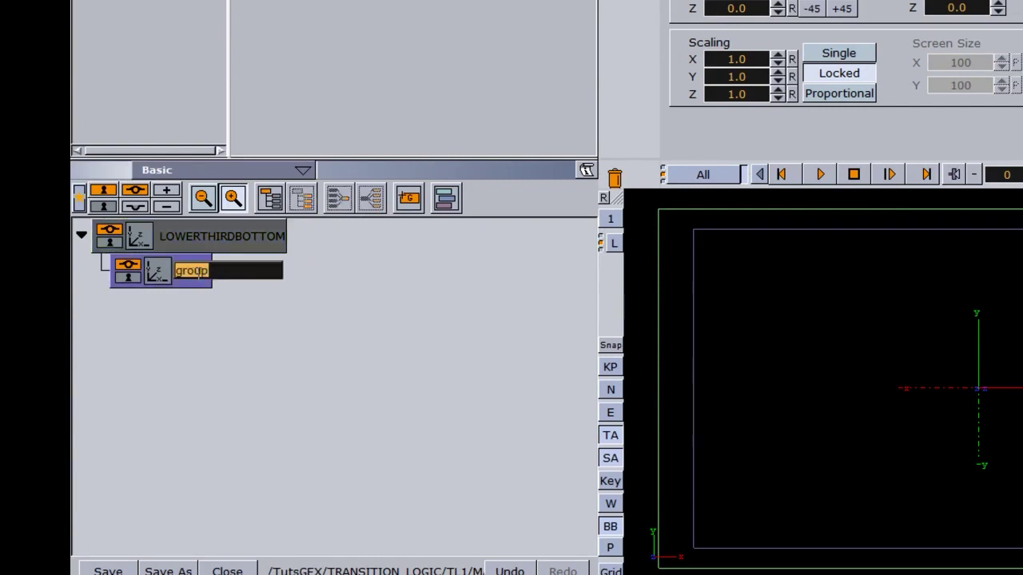
type("LOWETHI")
key("BackSpace")
key("BackSpace")
key("BackSpace")
type("RTHIRDBOTTOMDESIGN")
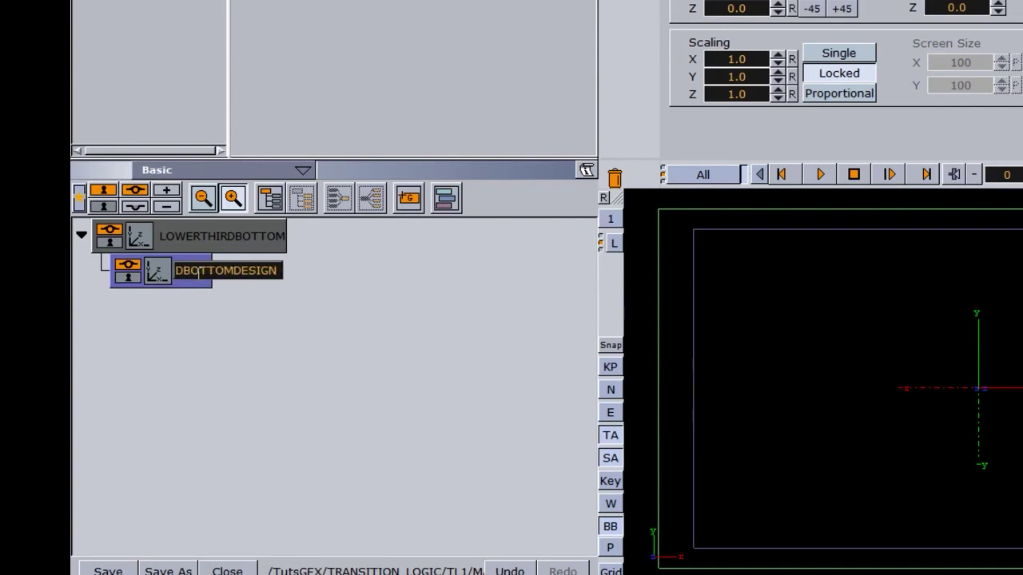
key("Return")
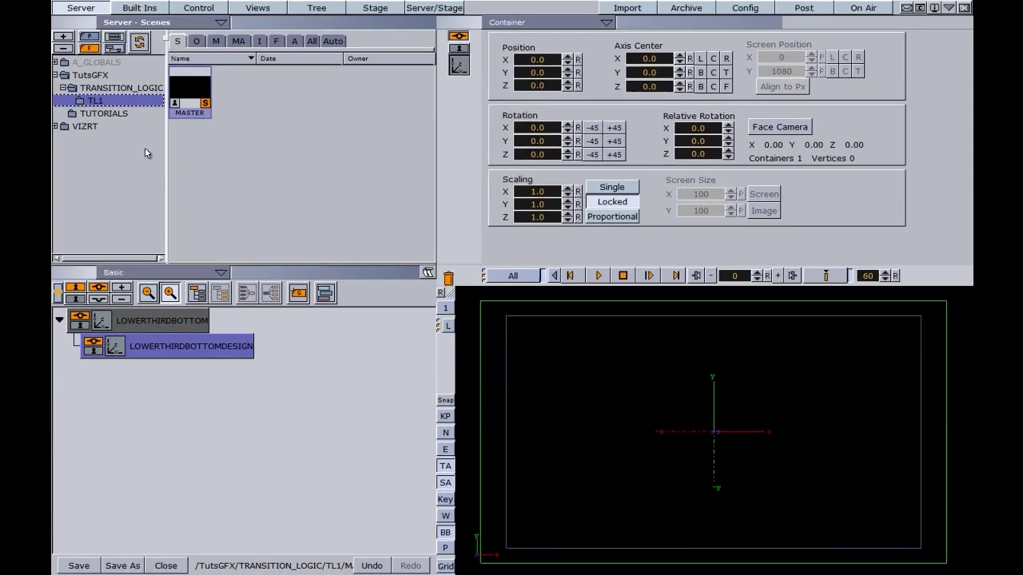
Step: Add a Rectangle geometry under LOWERTHIRDBOTTOMDESIGN with a width of 700 and a height of 25
left_click(139, 8)
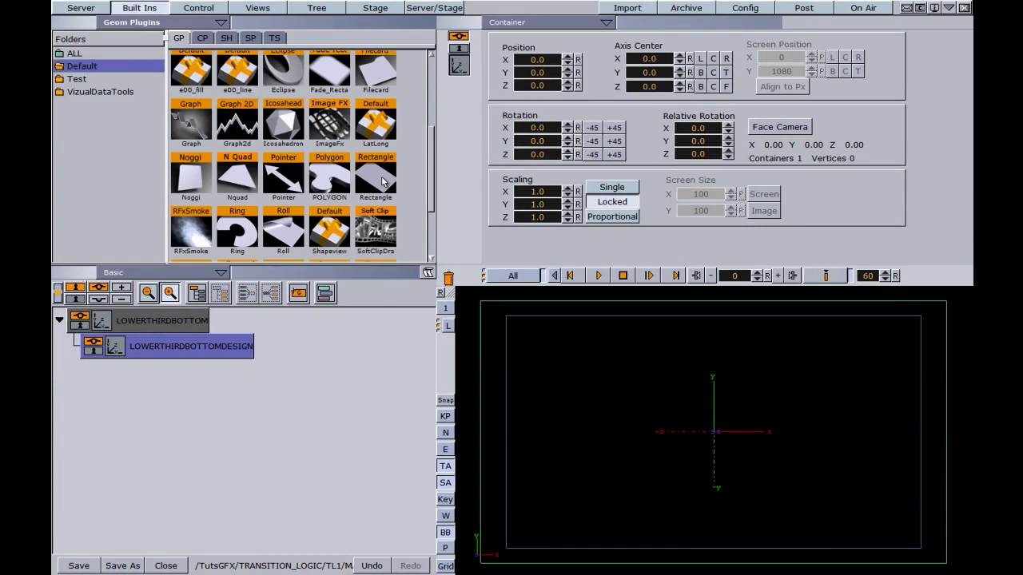
left_click_drag(382, 183, 287, 347)
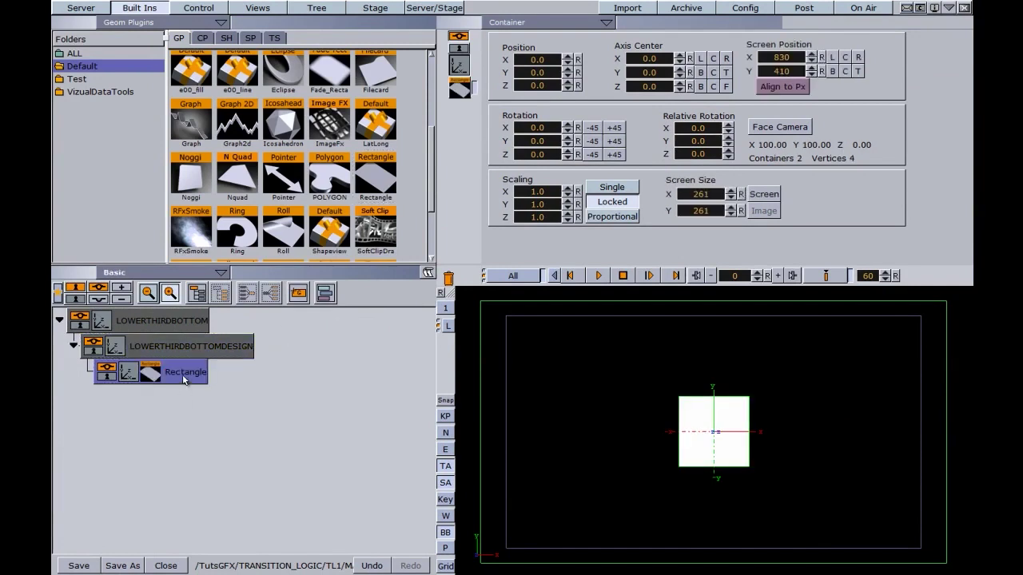
left_click(151, 375)
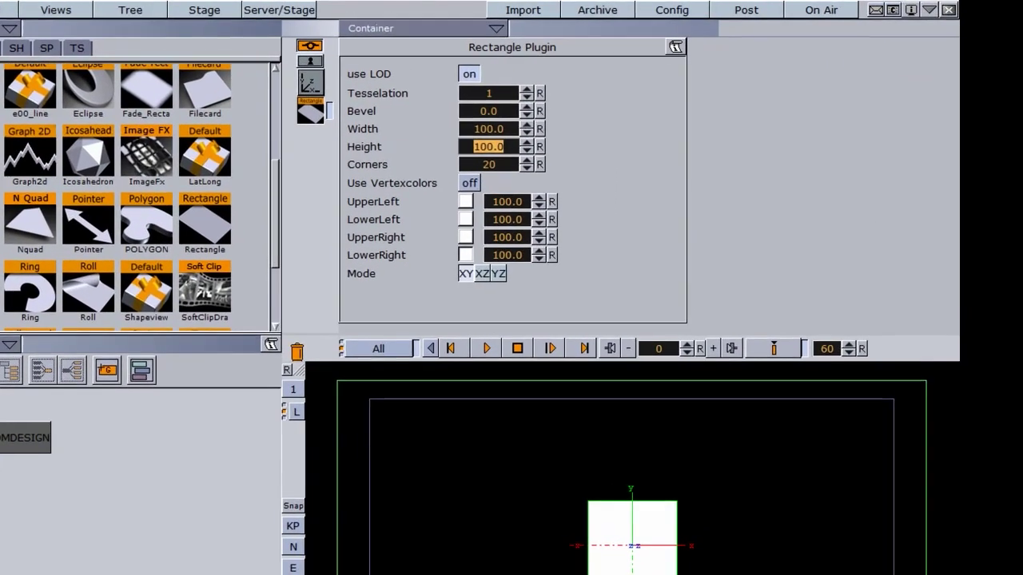
left_click(479, 128)
type("700")
key("Return")
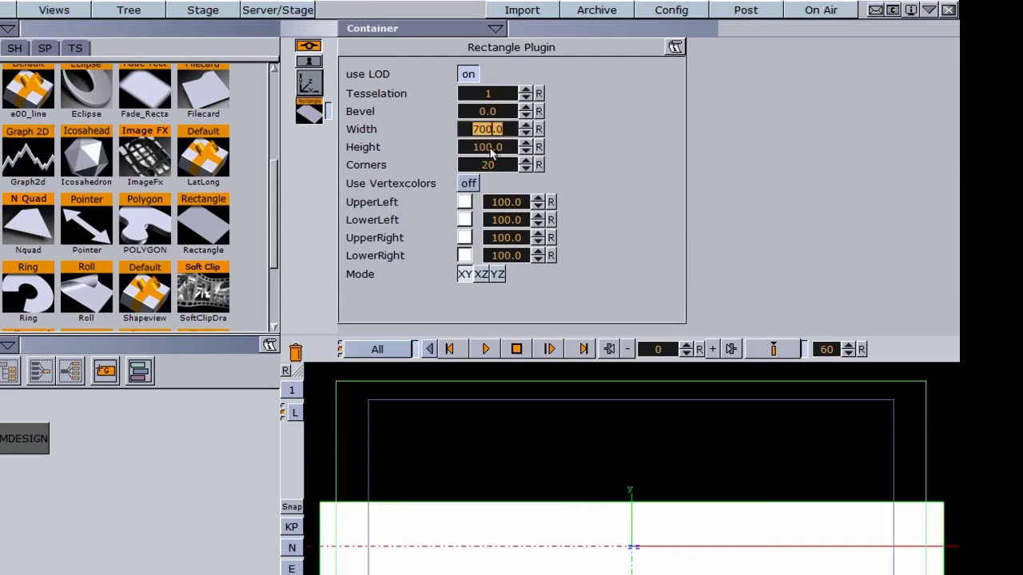
left_click(489, 147)
type("25")
key("Return")
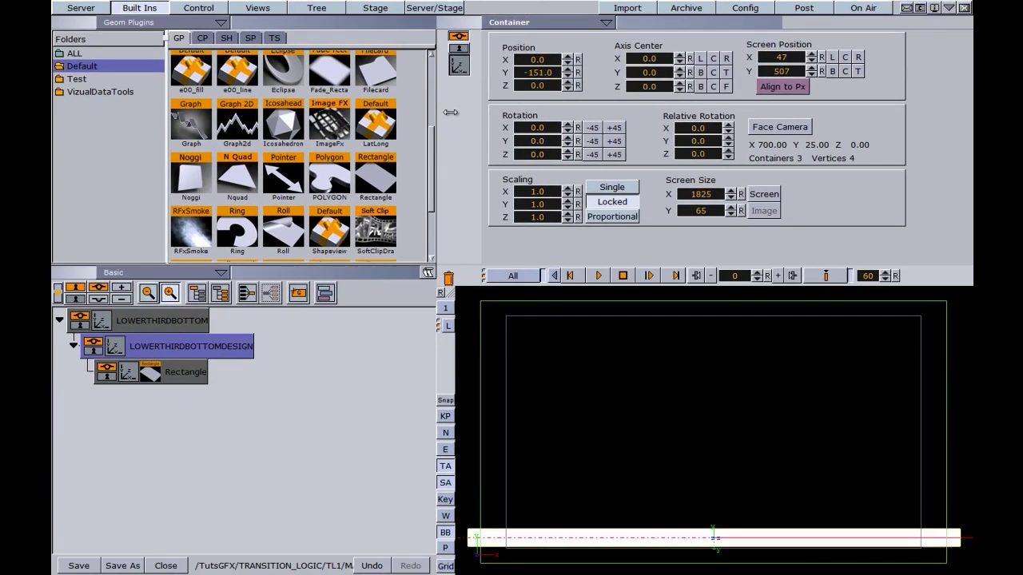
Step: Lower the LOWERTHIRDBOTTOMDESIGN group to a Y position of about -154
key("Down")
key("Down")
key("Down")
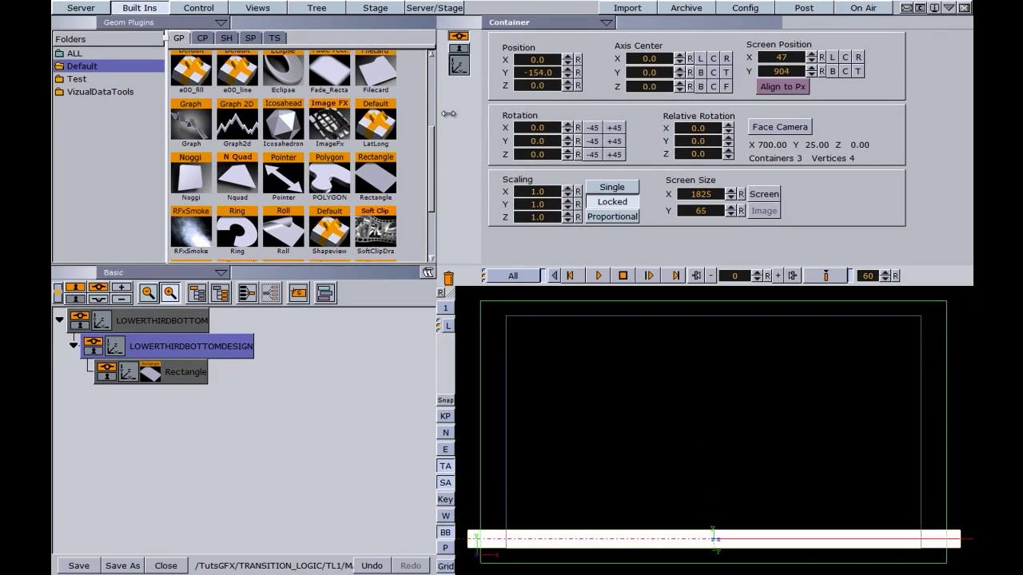
Step: Enable vertex colors on the rectangle, with yellow for the upper-left, lower-left and upper-right corners and red (255, 50, 25) for the lower-right
left_click(150, 373)
left_click(600, 115)
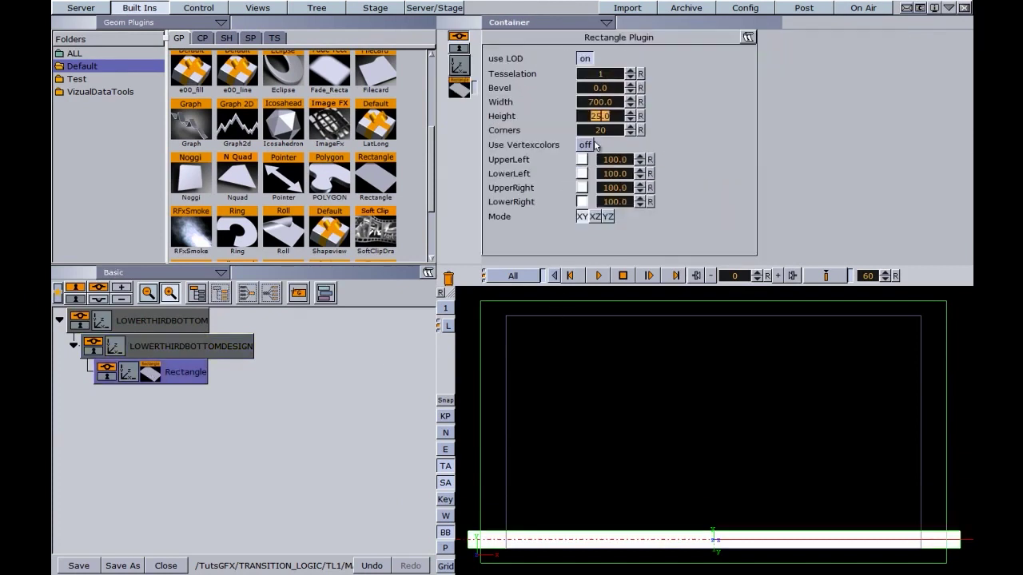
left_click(583, 146)
left_click_drag(581, 163, 620, 207)
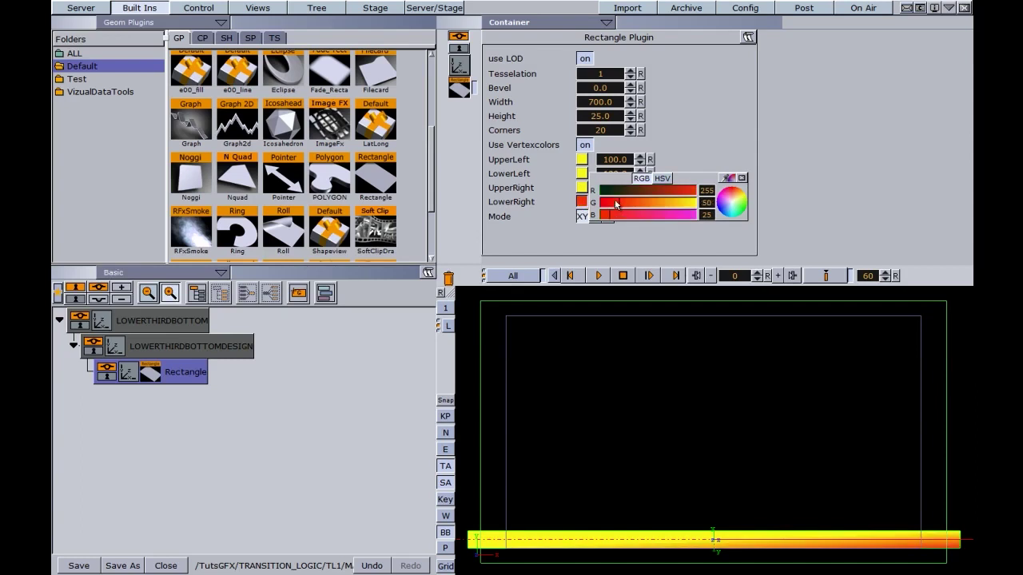
left_click(742, 178)
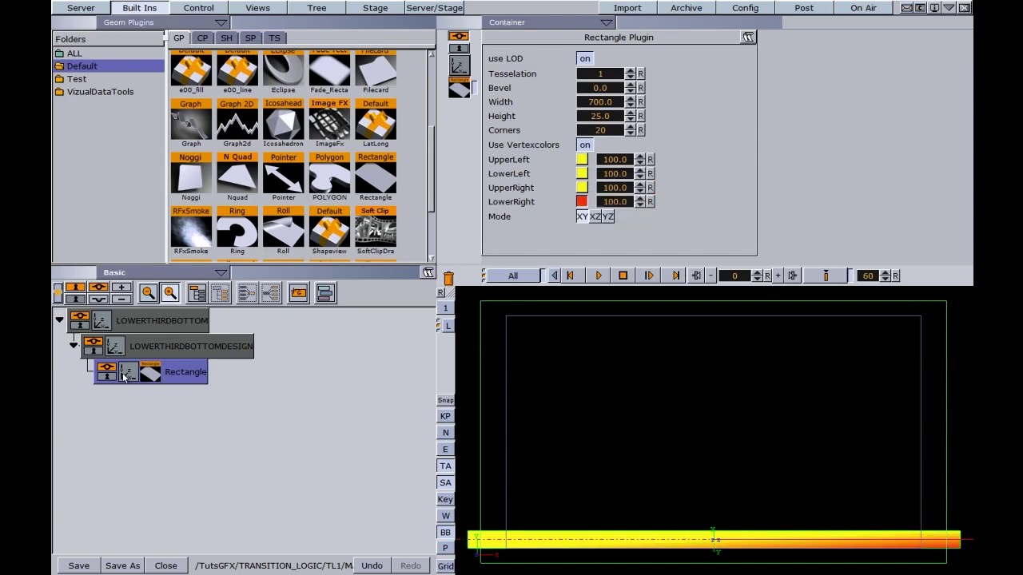
Step: Set the rectangle's axis center to its left edge in X and its bottom edge in Y
left_click(127, 374)
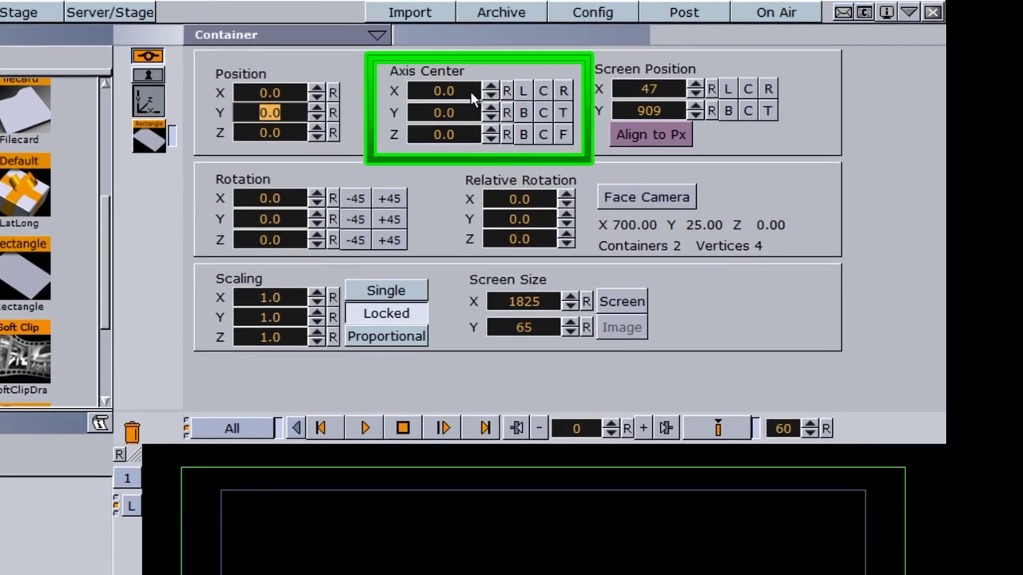
left_click(525, 91)
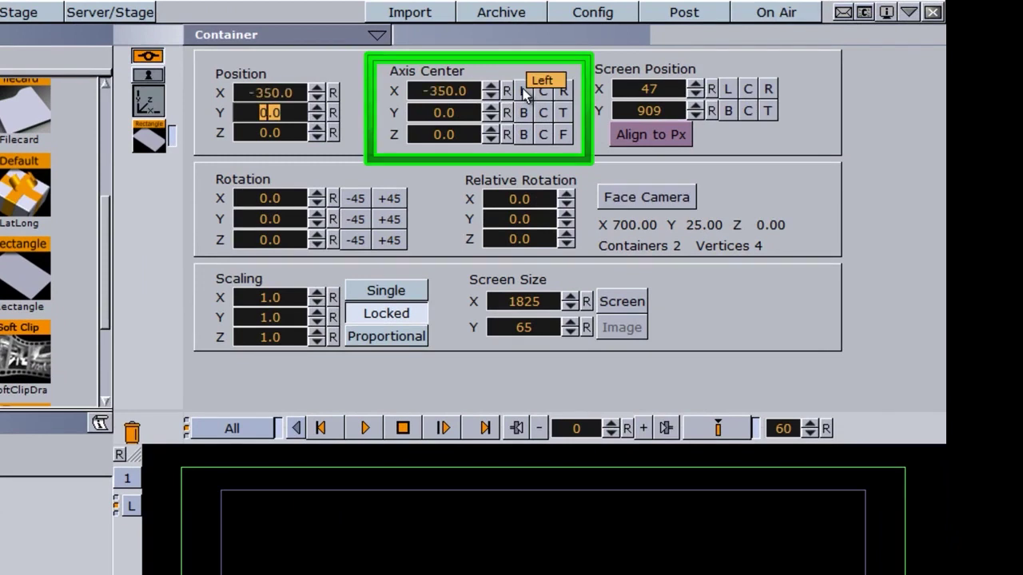
left_click(524, 113)
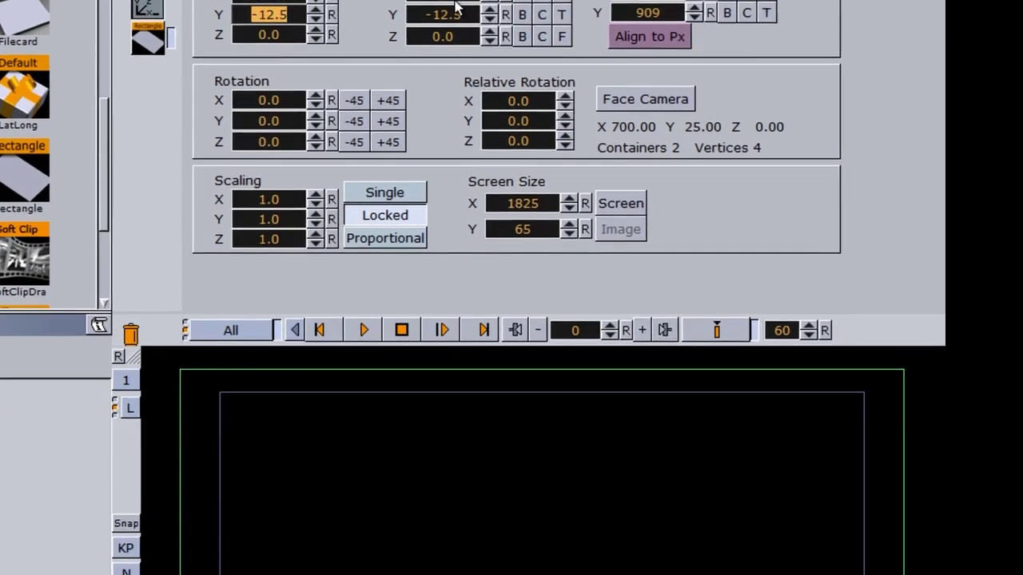
key("BackSpace")
type("60")
key("Return")
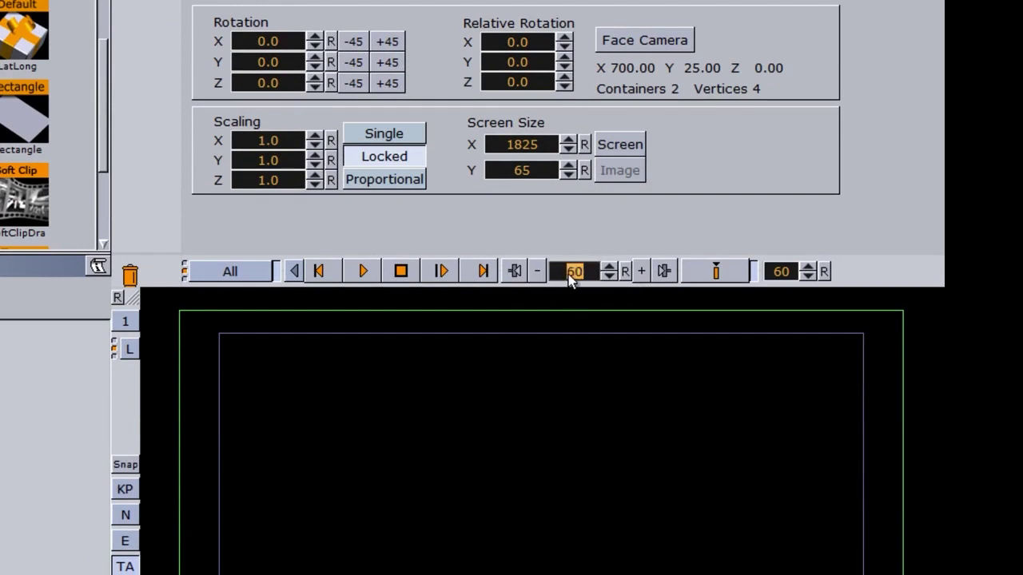
type("120")
left_click(624, 273)
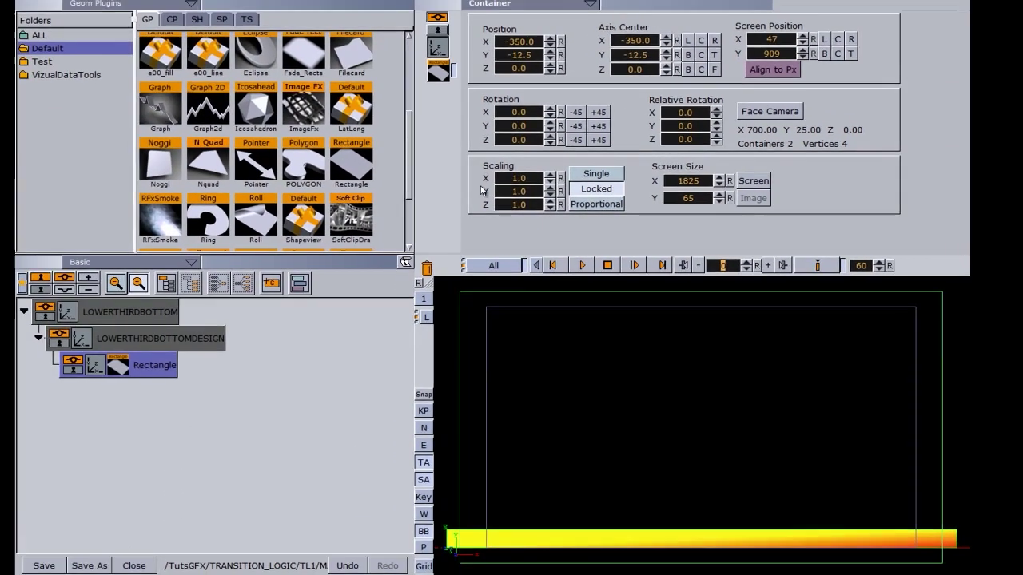
Step: Animate the rectangle's scaling from 0 to 1.0 with keyframes and move the end keyframe to 0.5 seconds in the stage
left_click_drag(345, 163, 340, 163)
left_click_drag(478, 182, 415, 184)
left_click(806, 266)
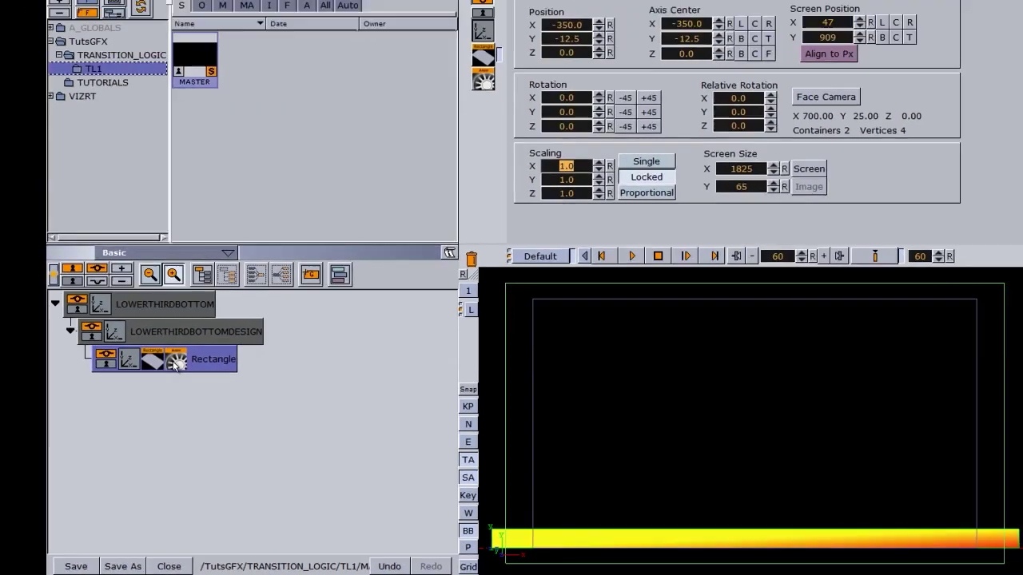
left_click(244, 228)
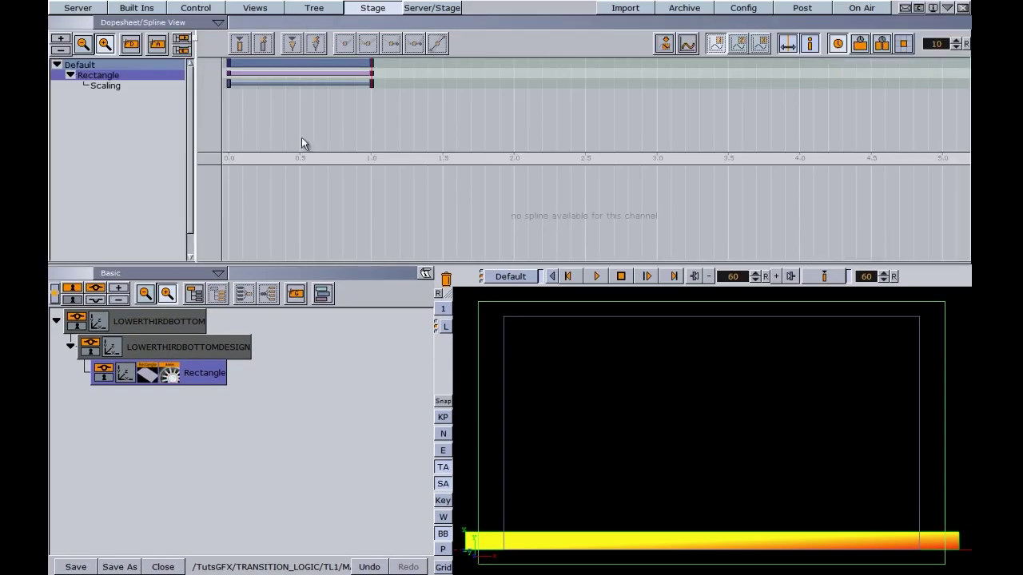
left_click_drag(372, 83, 299, 94)
left_click_drag(372, 88, 376, 87)
left_click_drag(228, 83, 391, 92)
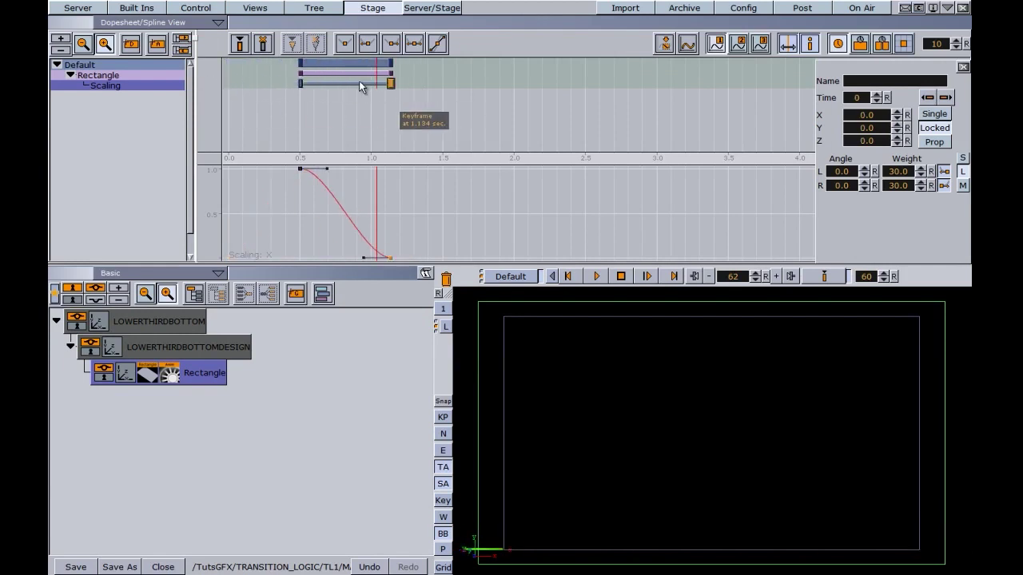
mouse_move(336, 74)
left_mouse_down()
mouse_move(264, 74)
mouse_move(335, 74)
left_mouse_up()
key("ctrl+z")
key("ctrl+z")
key("ctrl+z")
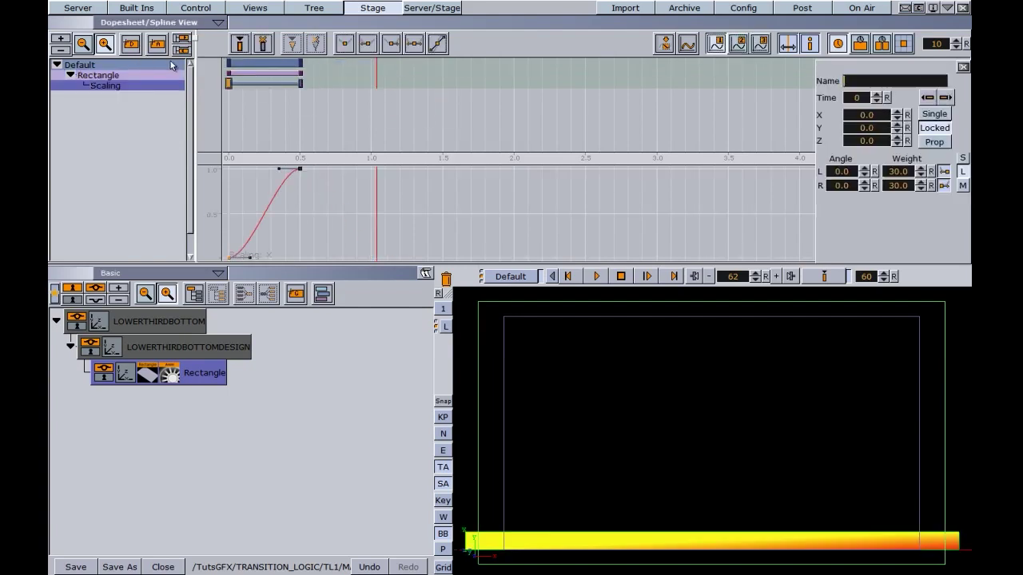
mouse_move(285, 128)
left_mouse_down()
mouse_move(199, 107)
mouse_move(302, 117)
left_mouse_up()
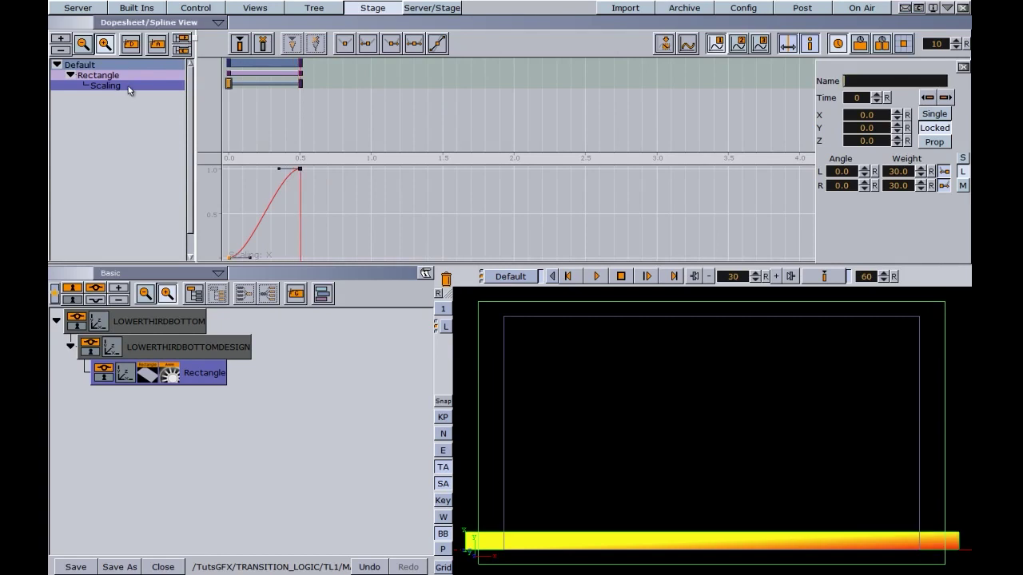
Step: Rename the Default director in the stage to L3
left_click(83, 65)
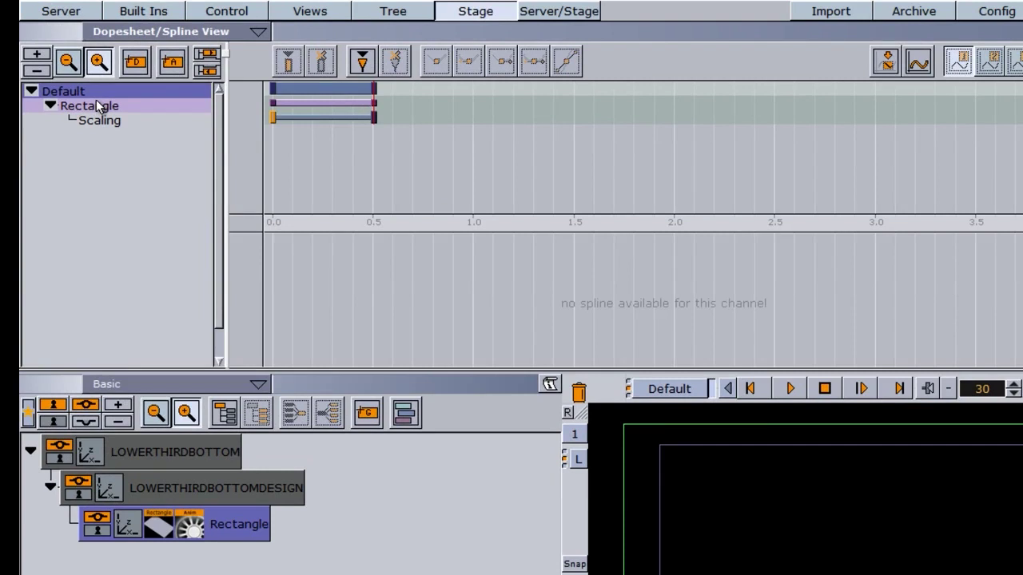
right_click(98, 91)
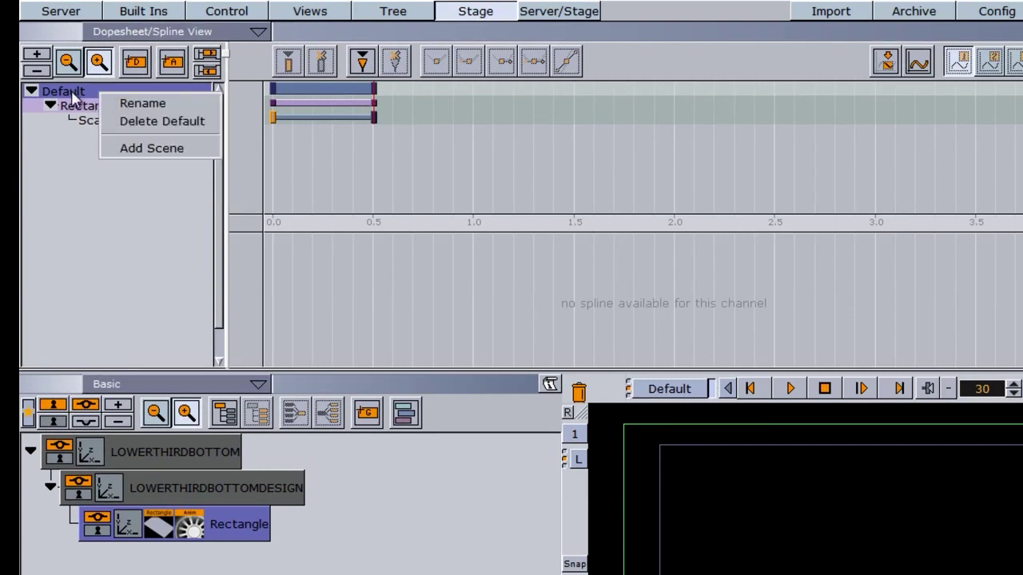
left_click(139, 104)
type("L3")
key("Return")
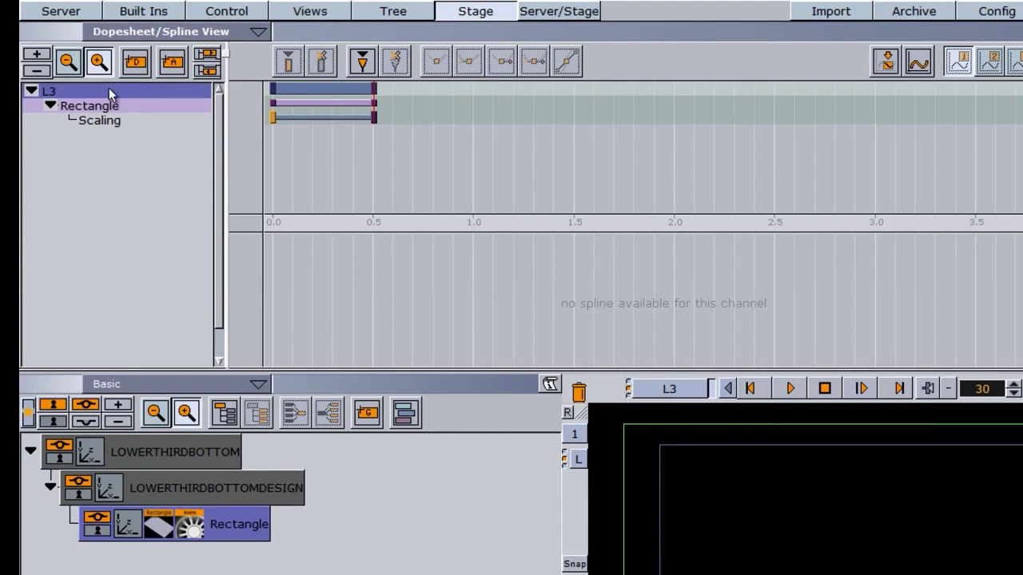
Step: Add a stop point named O at 0.0 seconds on the L3 director
left_click(263, 151)
left_click(362, 63)
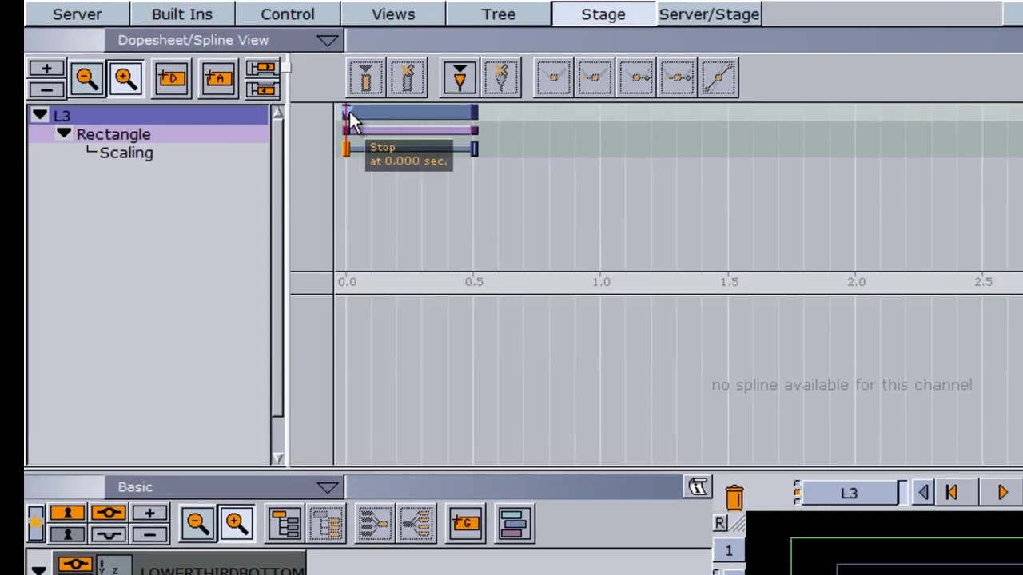
left_click(349, 112)
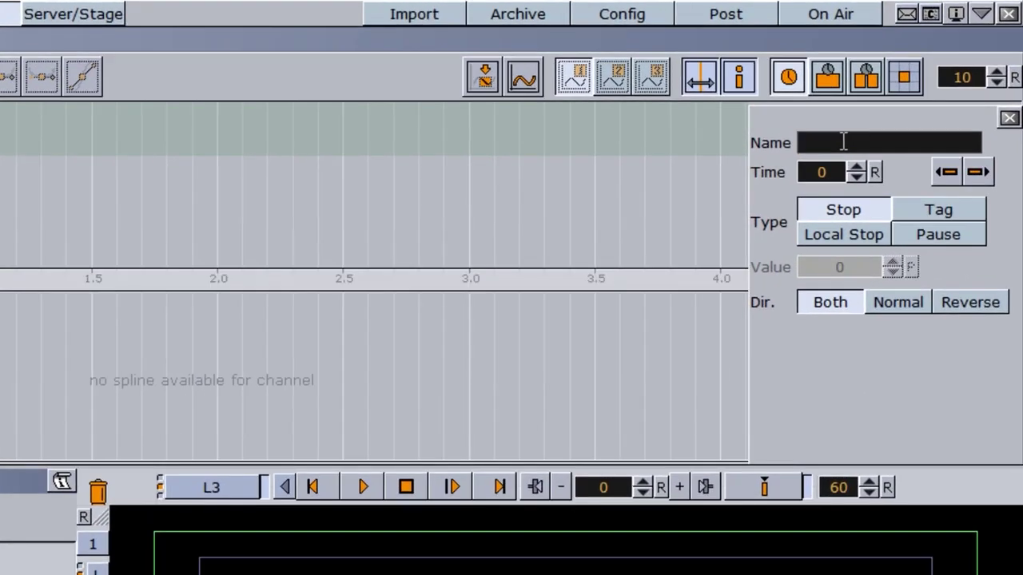
type("O")
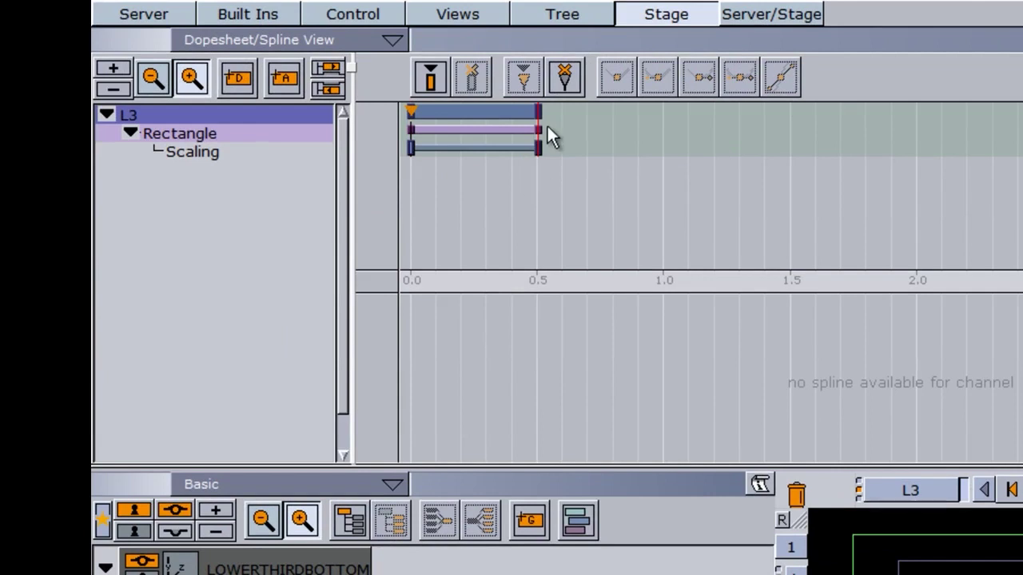
Step: Add a stop point named A at 0.5 seconds on the L3 director
left_click(226, 114)
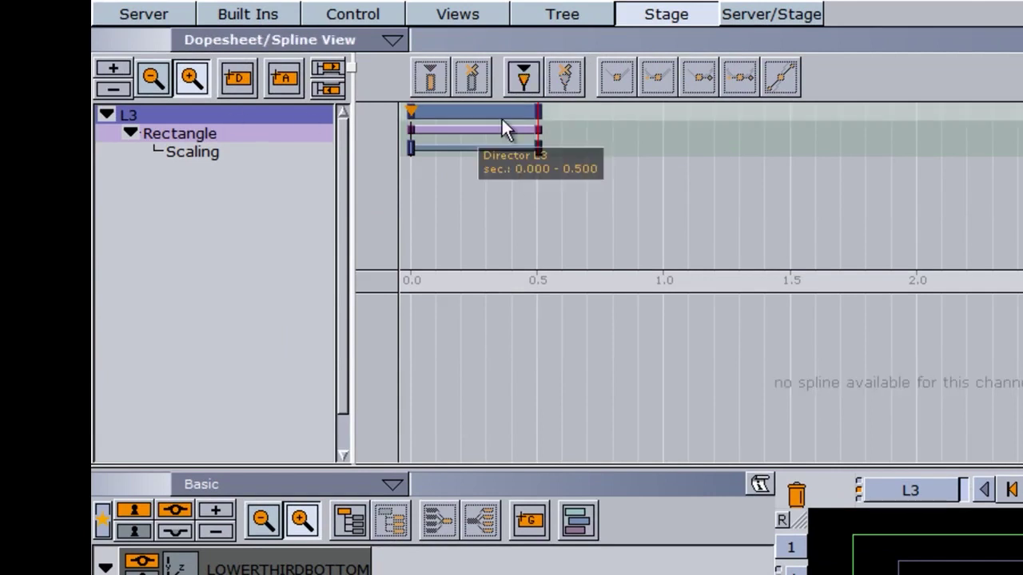
left_click(520, 75)
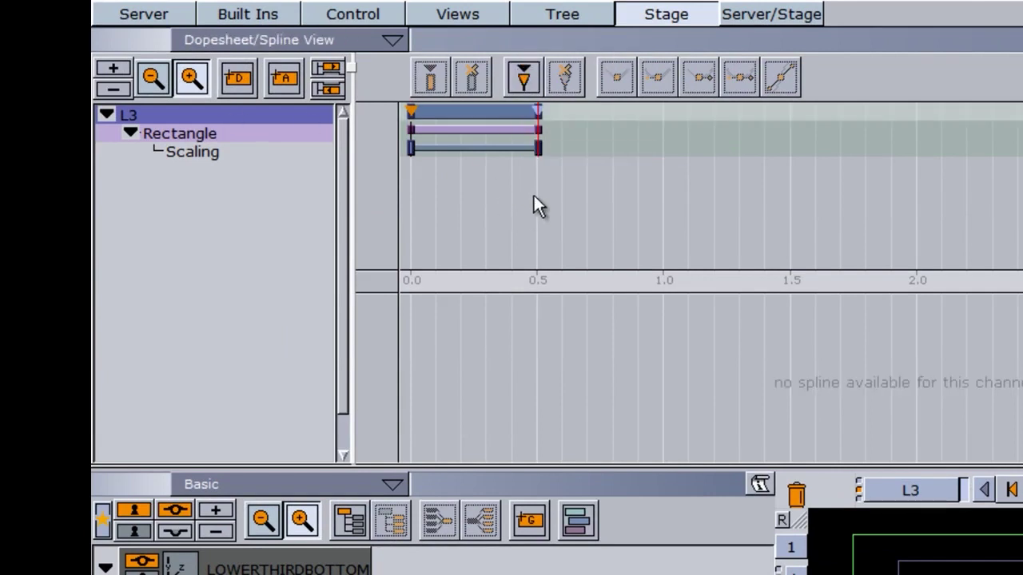
left_click(536, 110)
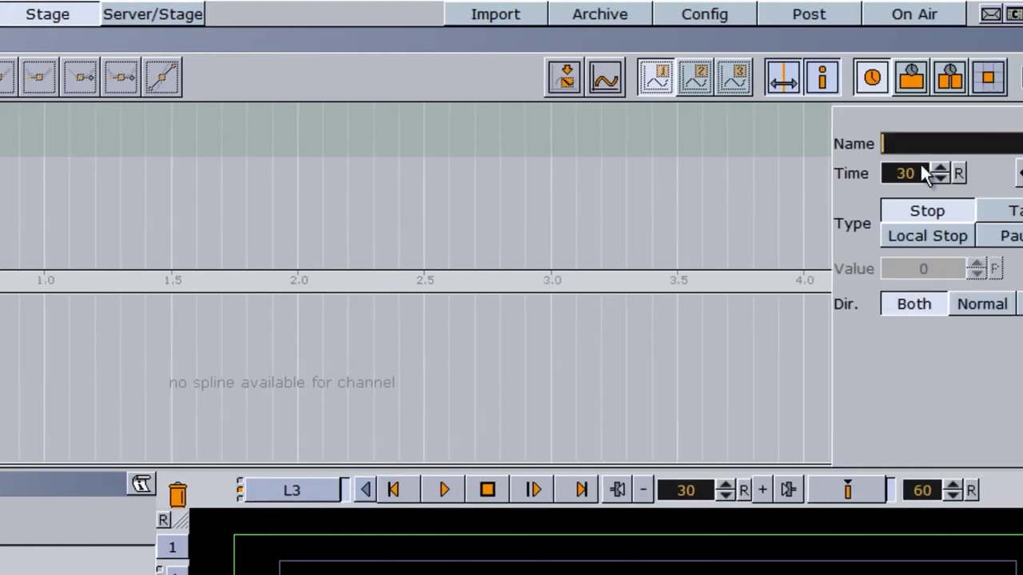
left_click(992, 144)
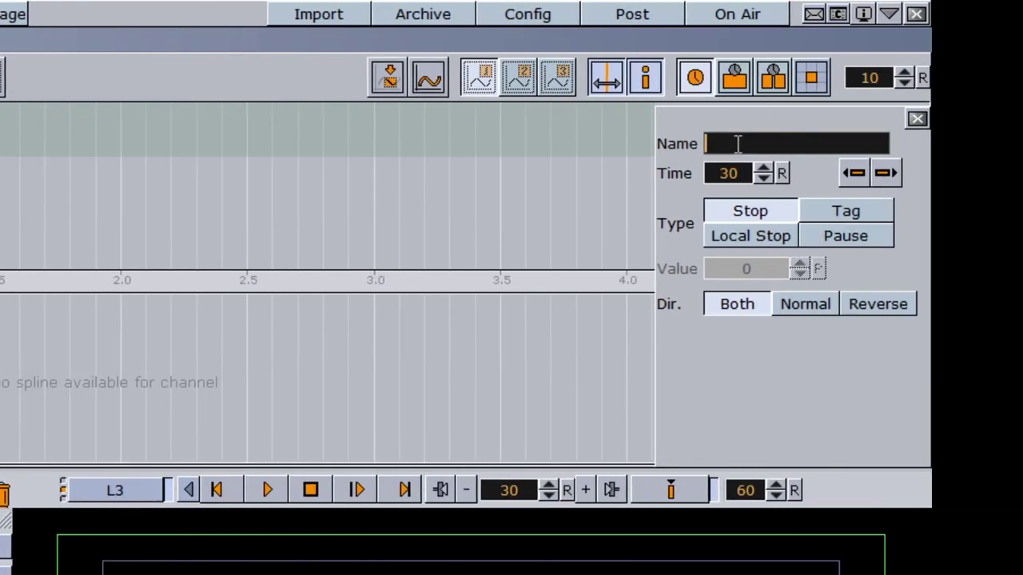
type("A")
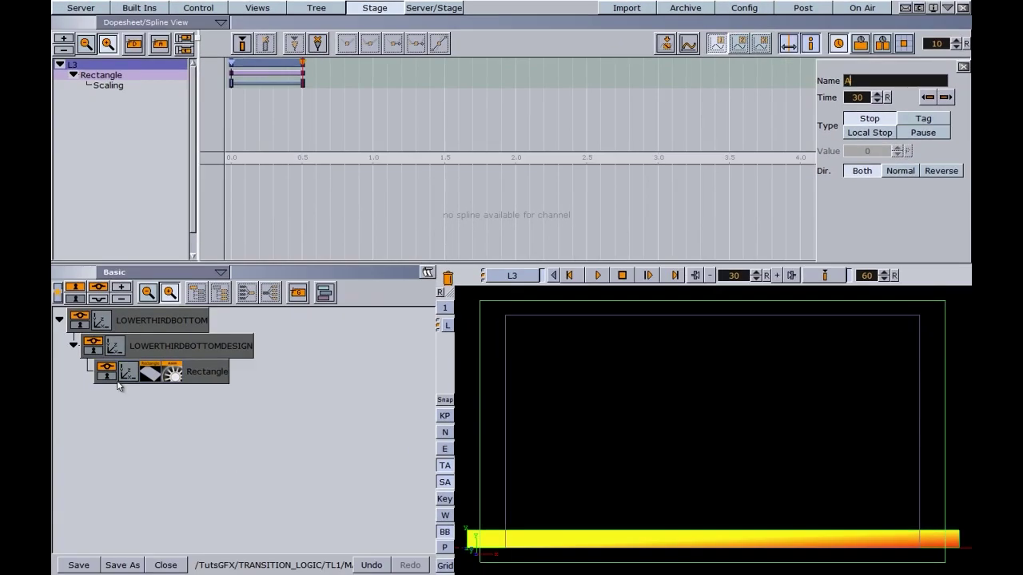
Step: Add an empty group under LOWERTHIRDBOTTOM, beside the collapsed LOWERTHIRDBOTTOMDESIGN, and rename it L3
left_click(72, 345)
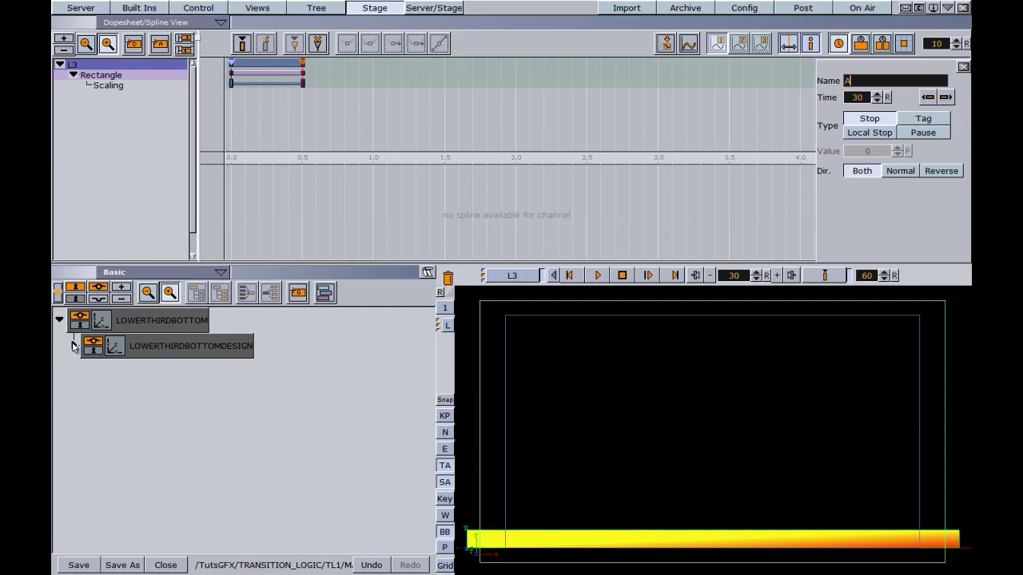
left_click_drag(297, 293, 217, 321)
left_click(152, 350)
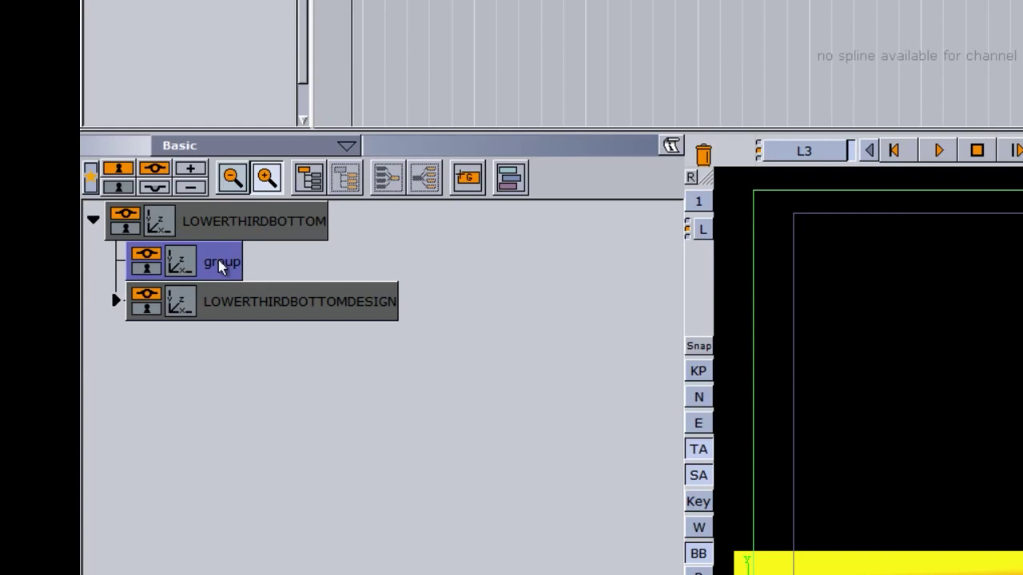
double_click(220, 262)
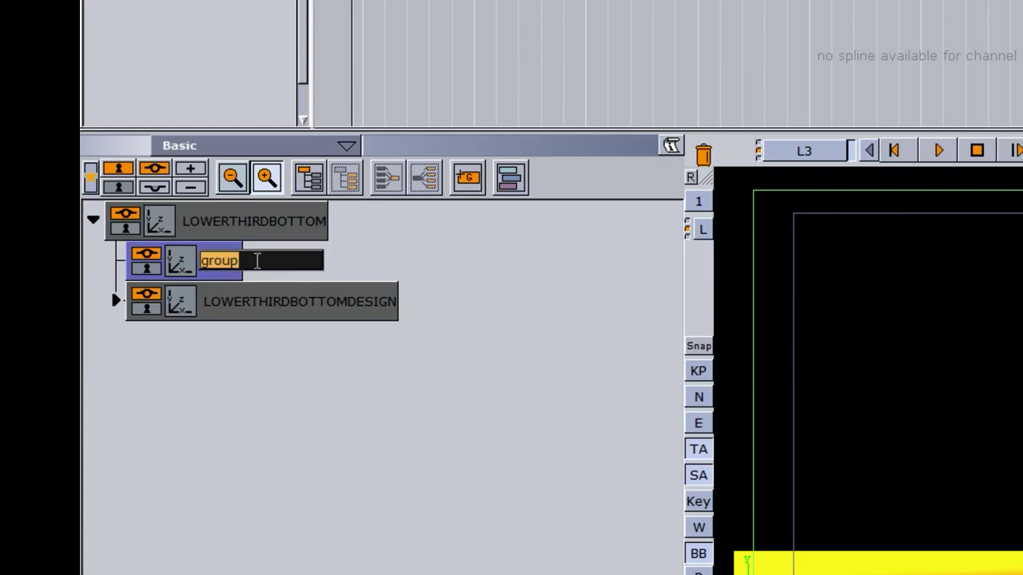
type("L3")
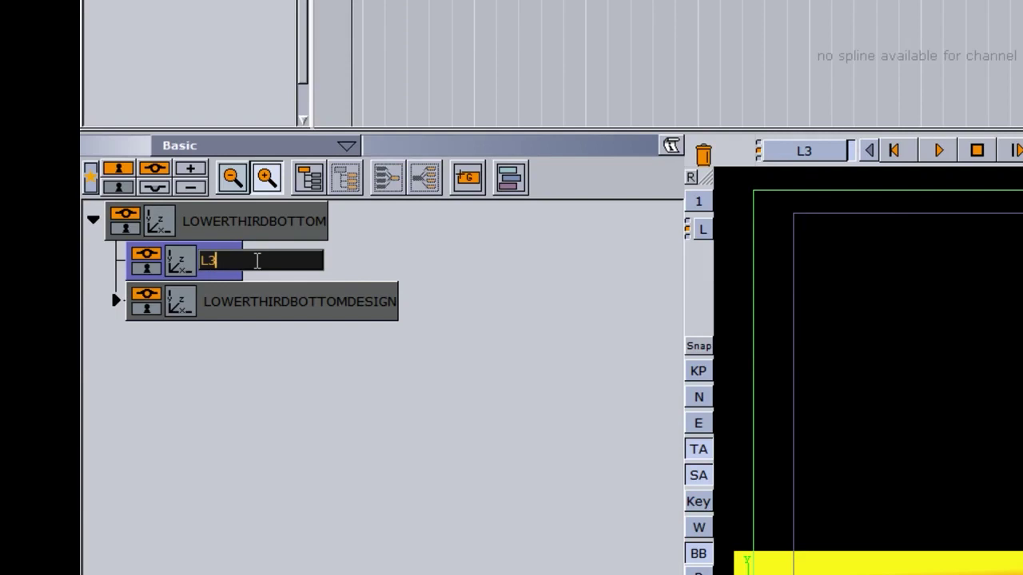
key("Return")
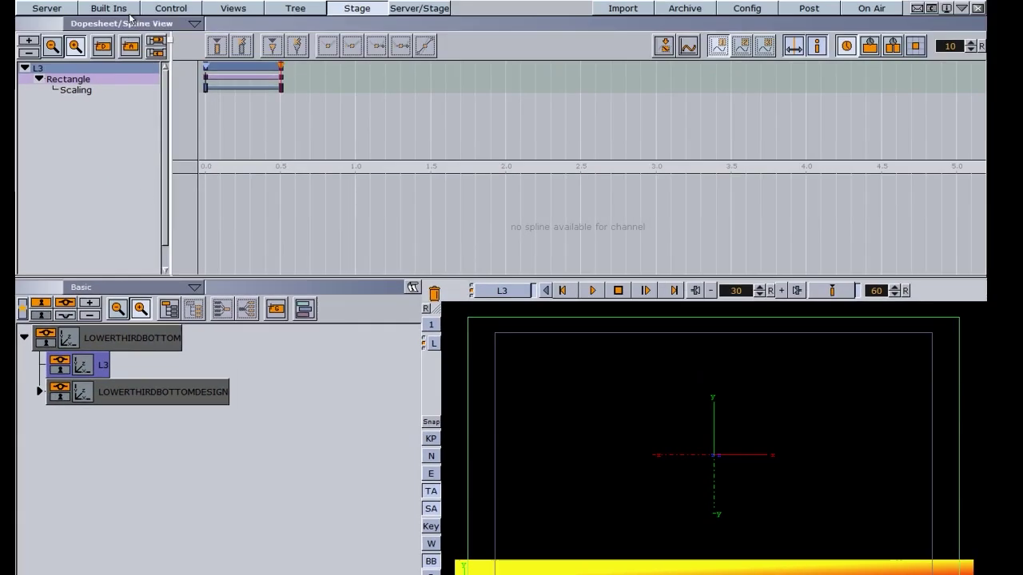
Step: Apply the Toggle container plugin to the L3 group and inspect the sub-containers it generates
left_click(126, 9)
left_click(176, 40)
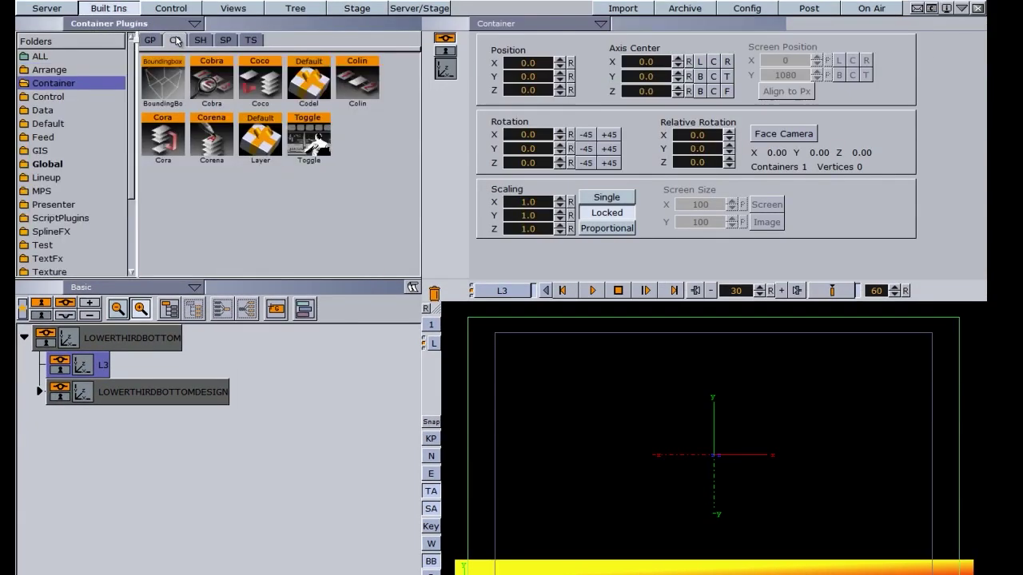
left_click_drag(310, 138, 105, 366)
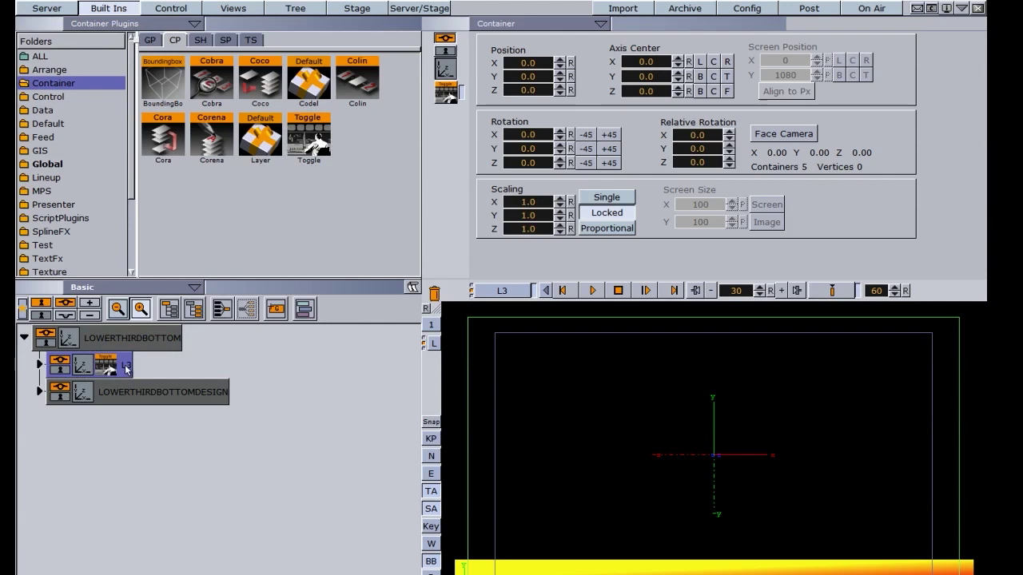
left_click(39, 364)
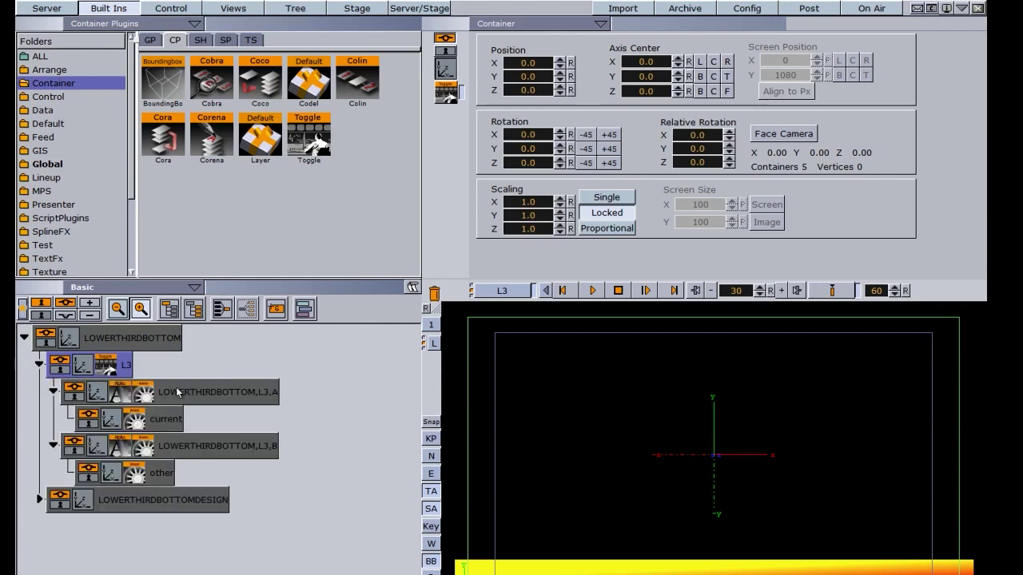
left_click(53, 392)
left_click(53, 418)
left_click(40, 365)
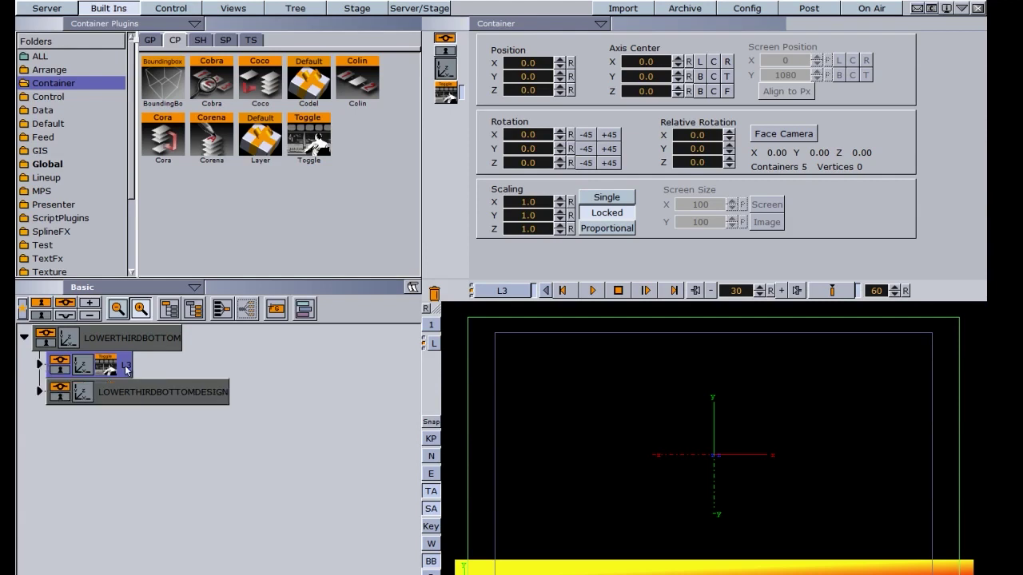
Step: Generate the default keyframes from the Toggle plugin on the L3 container
left_click(107, 366)
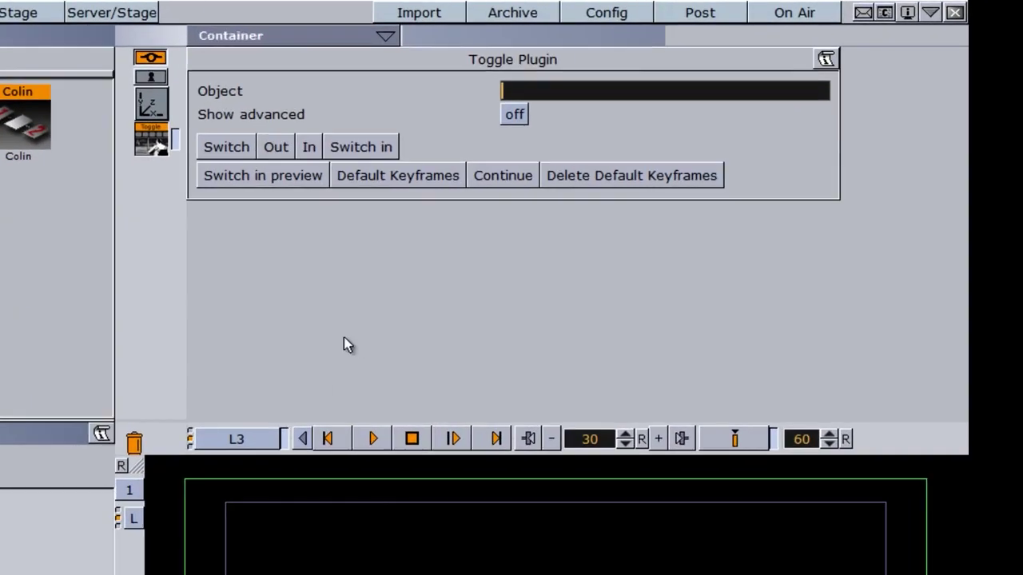
left_click(384, 173)
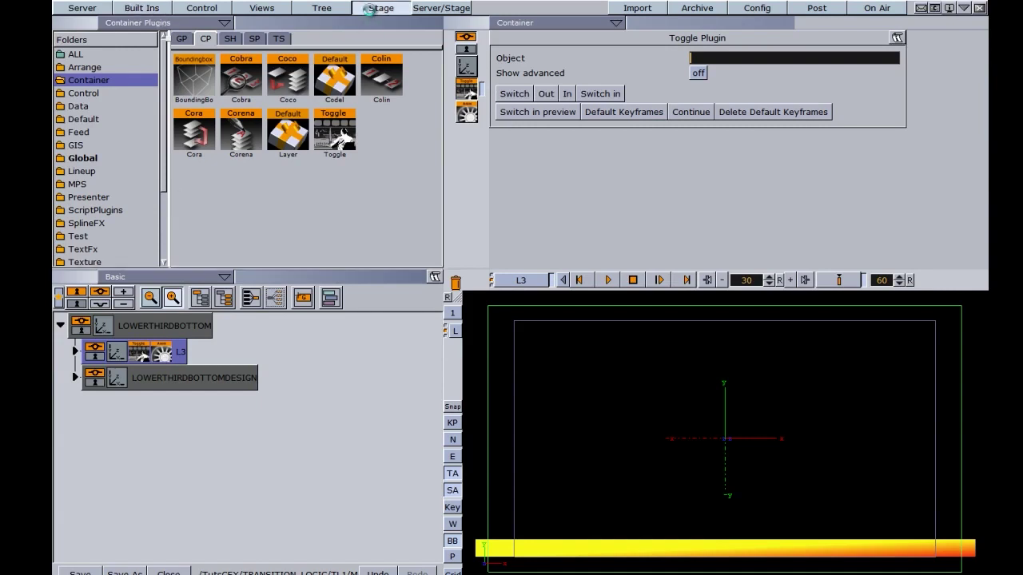
Step: Examine the Toggle keyframes on the L3 director and the alpha and position channels of the generated AX, AO, BX and BO directors
left_click(376, 9)
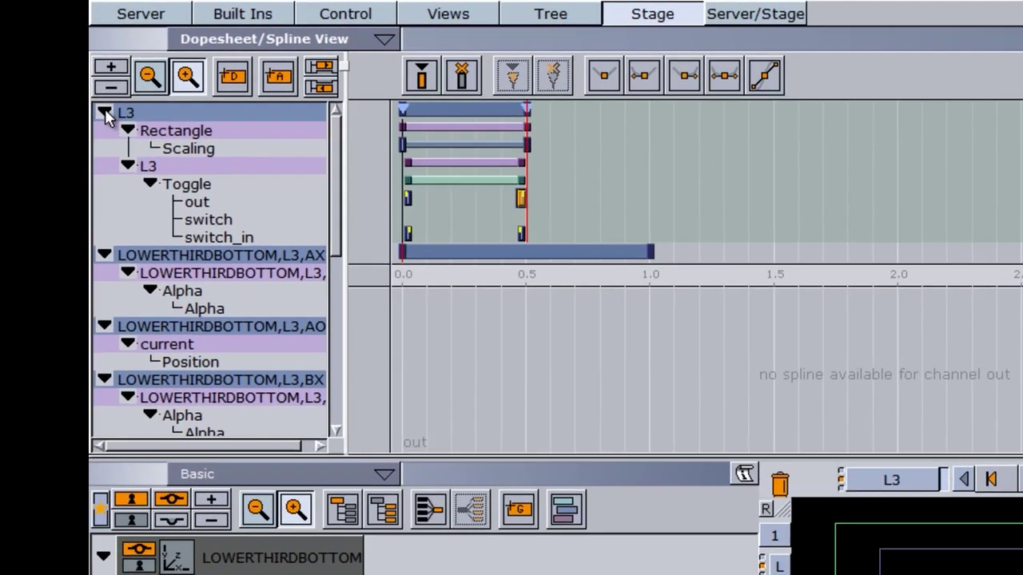
left_click(104, 113)
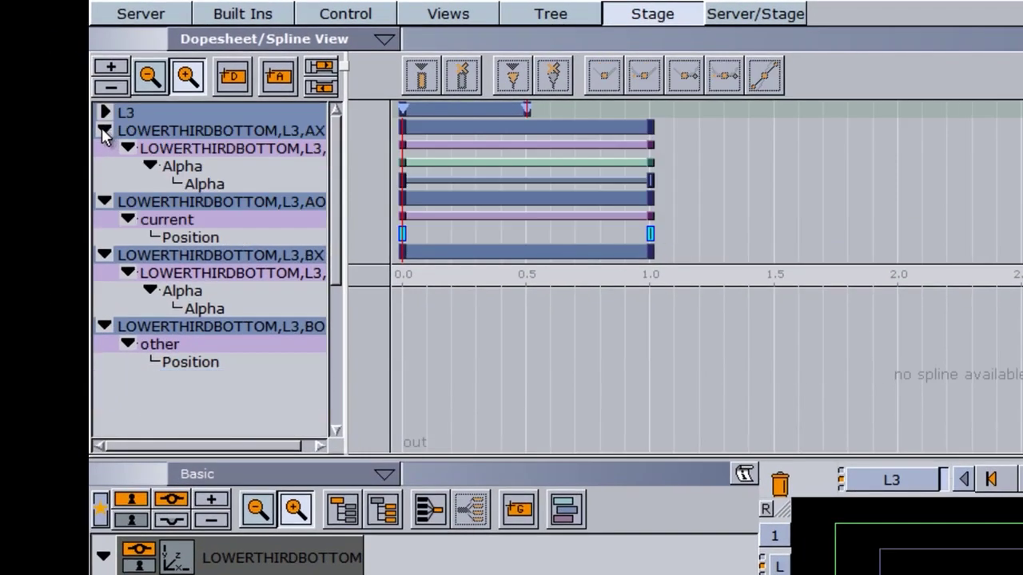
left_click(104, 130)
left_click(104, 148)
left_click(104, 166)
left_click(104, 184)
left_click(104, 184)
left_click(104, 166)
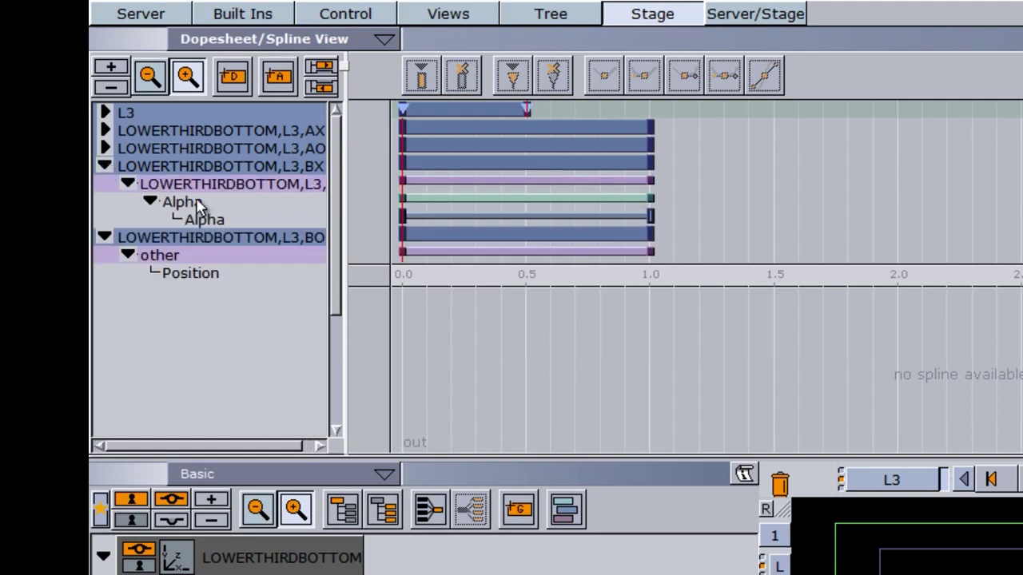
left_click_drag(335, 244, 331, 278)
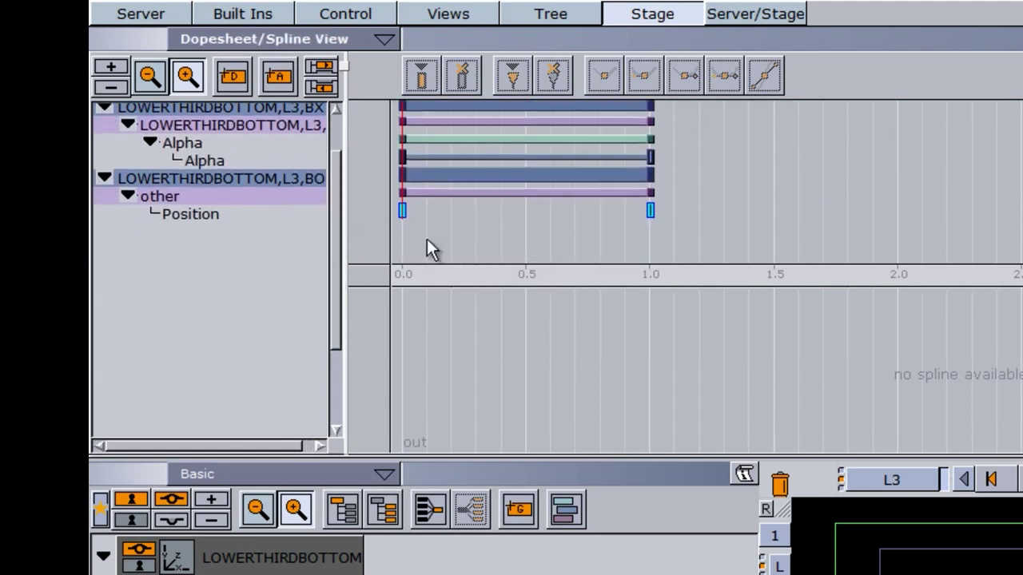
left_click(451, 212)
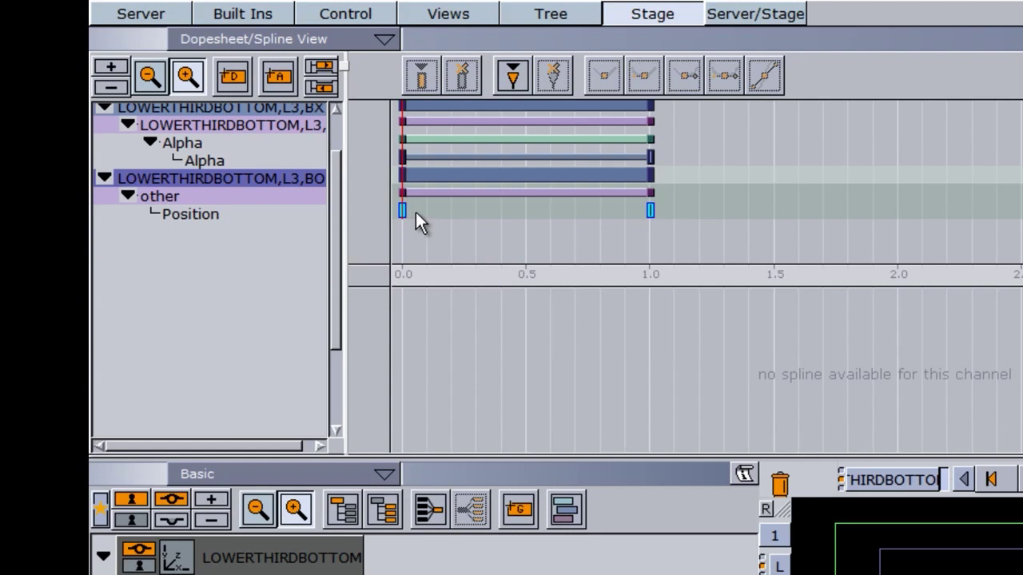
left_click(105, 178)
left_click(104, 109)
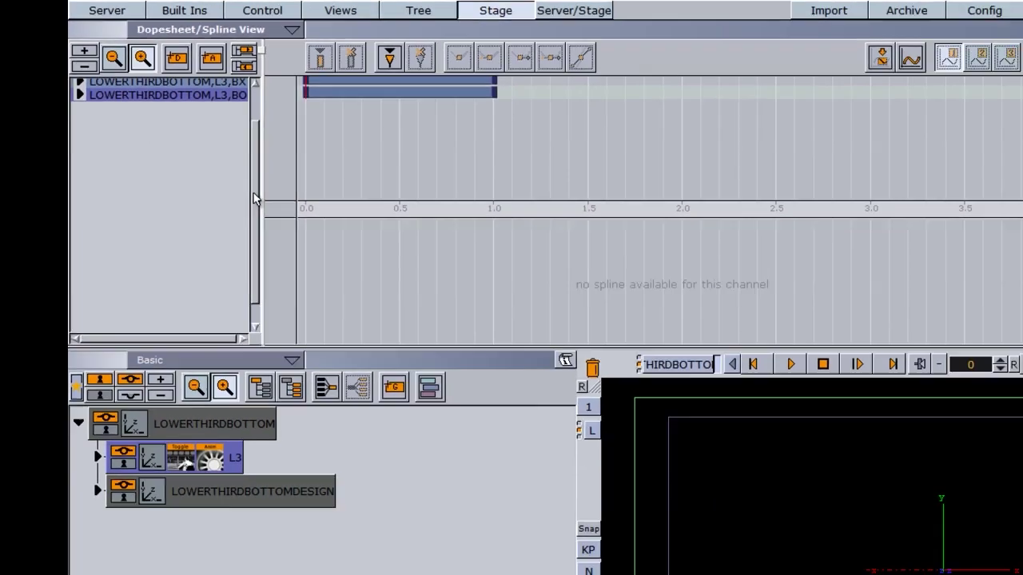
Step: Take a 1920 x 1080 RGB snapshot of the scene into the TL1 folder, named L3BOTTOM
left_click(88, 11)
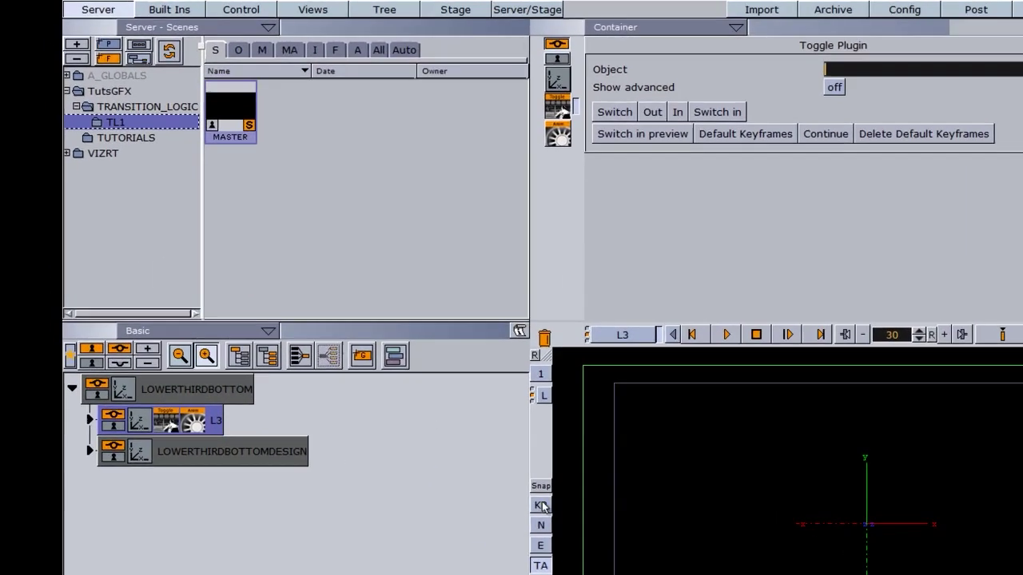
left_click(541, 506)
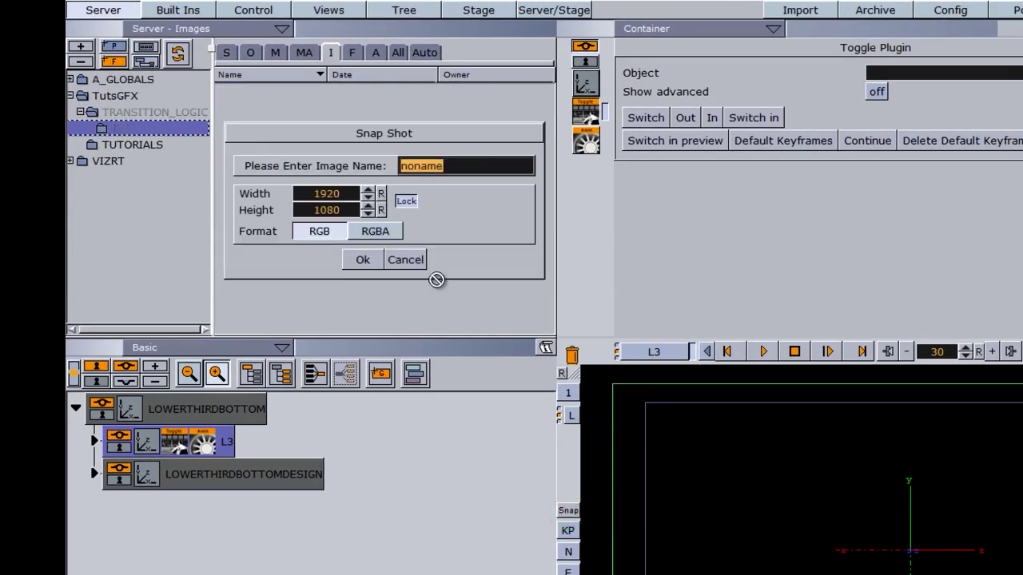
type("L3BOTTOM")
left_click(362, 260)
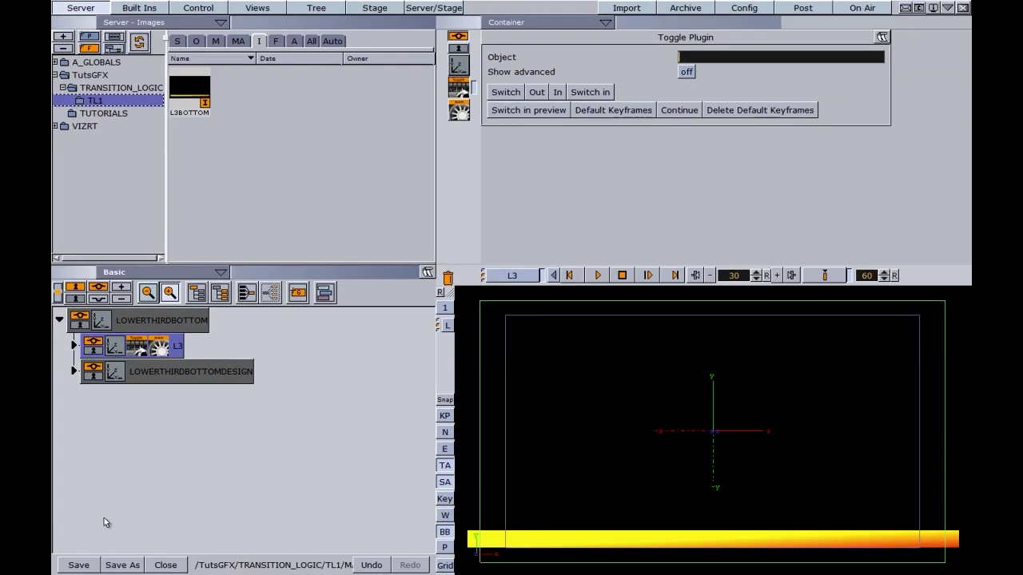
Step: Save the MASTER scene and close it
left_click(72, 564)
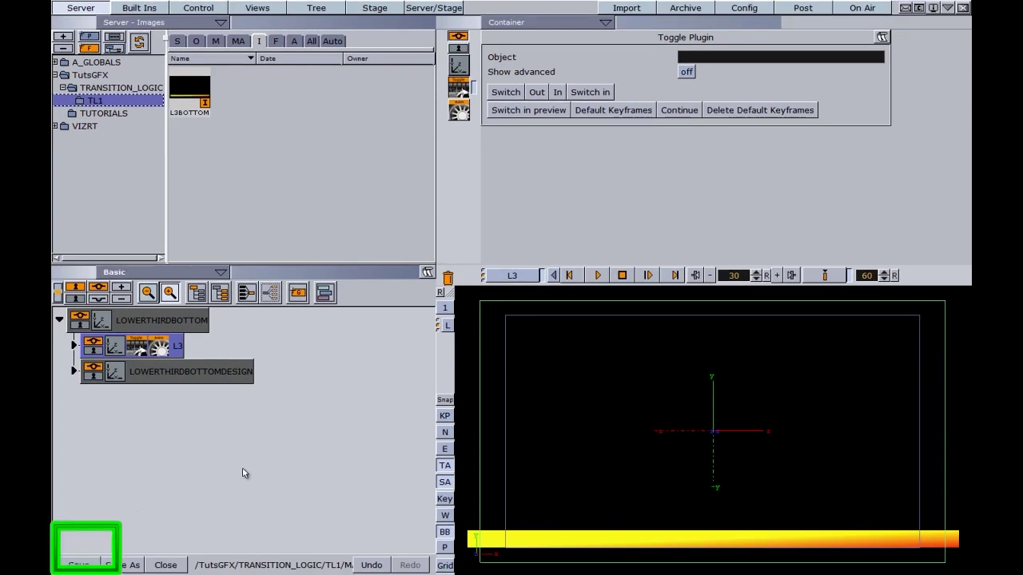
left_click(166, 565)
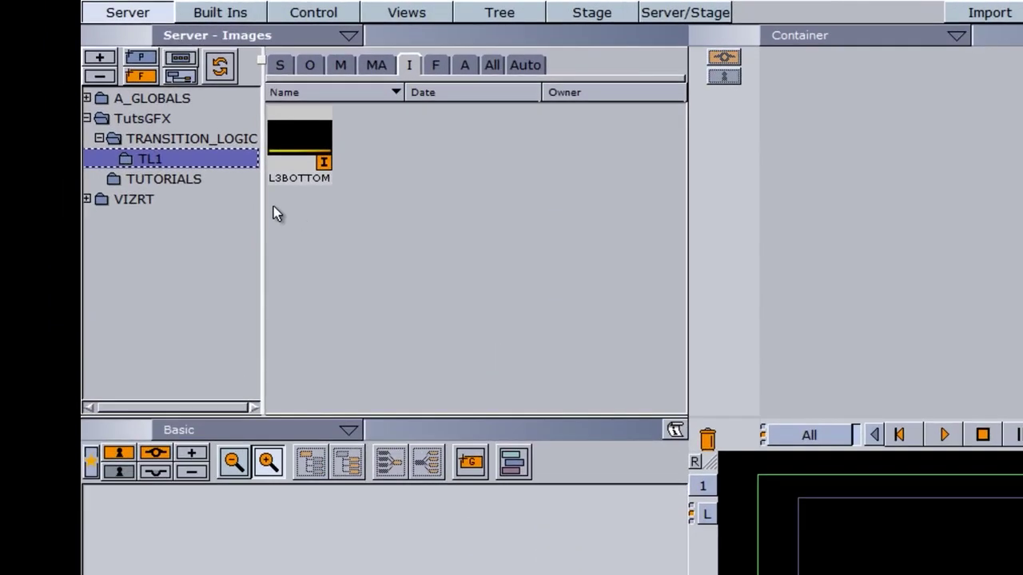
Step: Create a new scene named L3_BOTTOM in the TL1 folder and open it
left_click(281, 65)
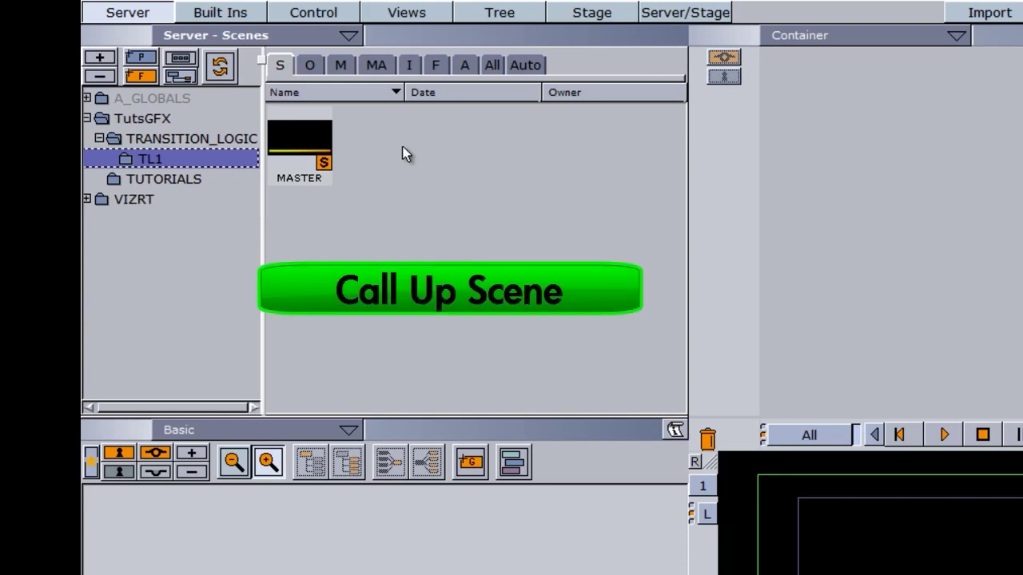
right_click(382, 141)
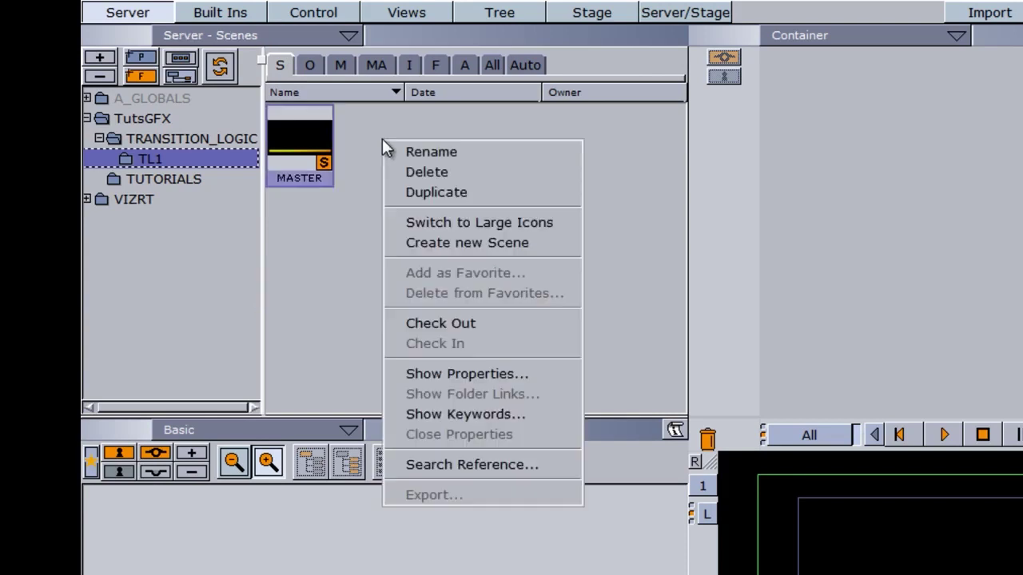
left_click(382, 242)
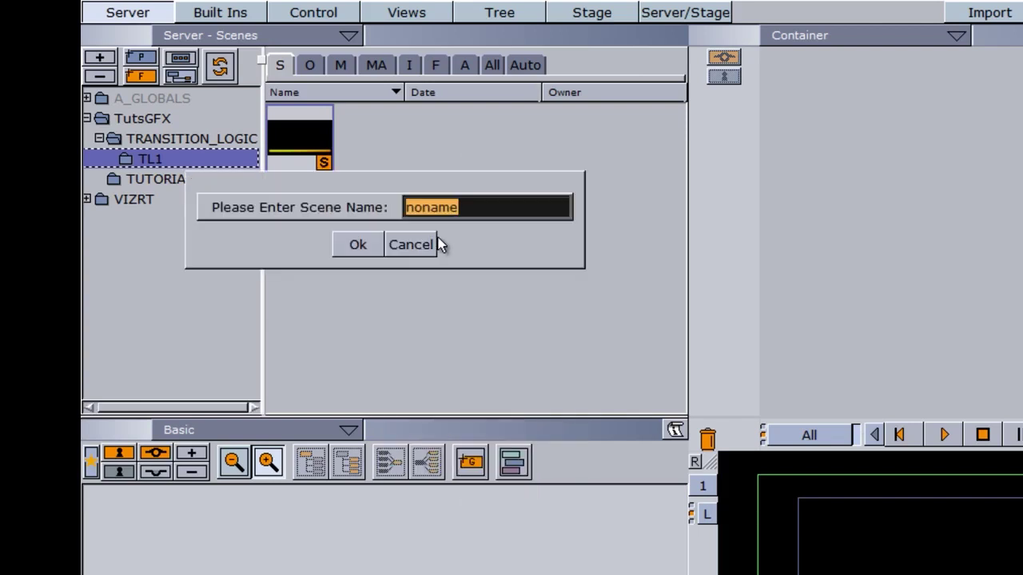
type("100")
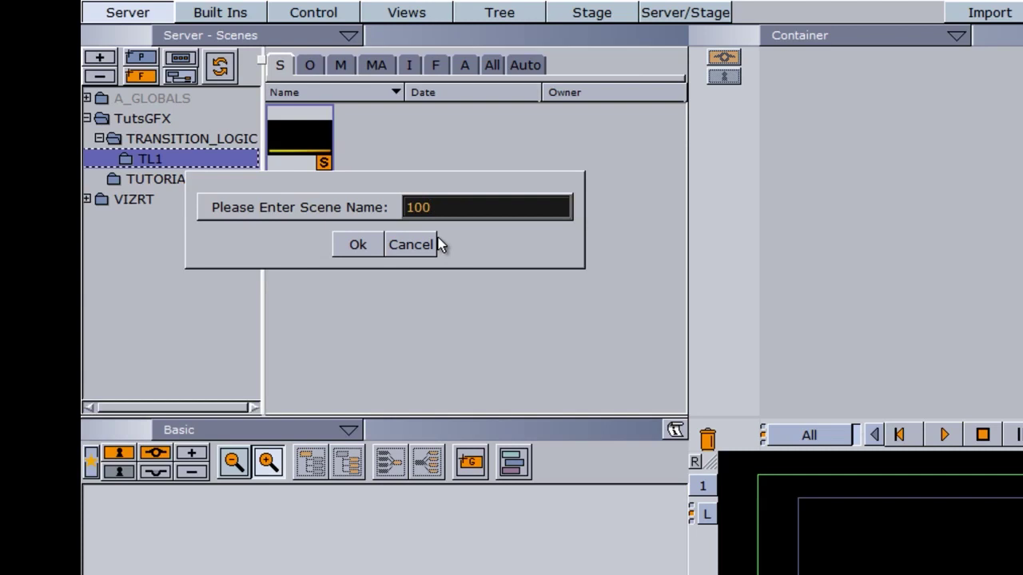
key("BackSpace")
key("BackSpace")
key("BackSpace")
type("L3_BOTTOM")
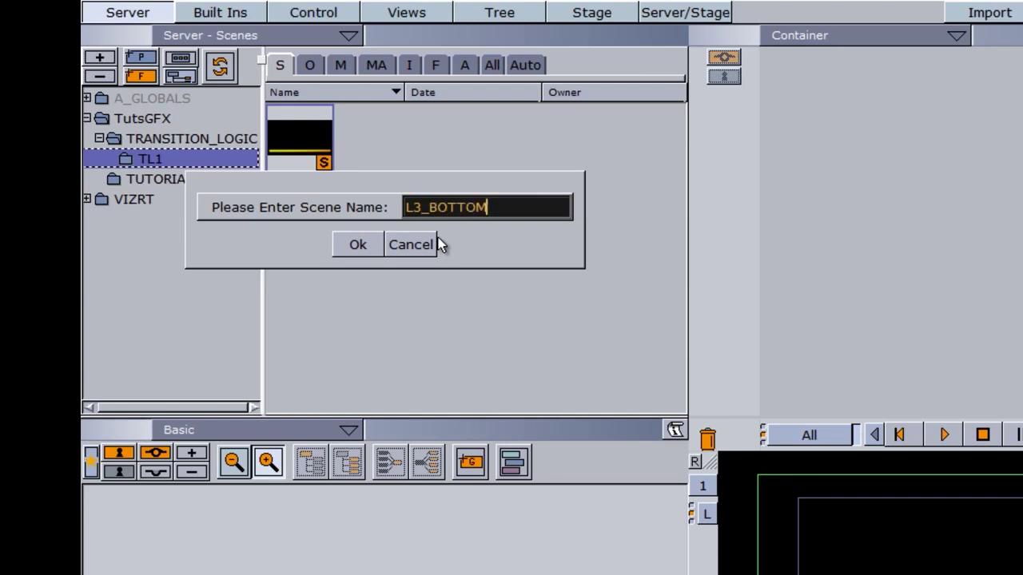
left_click(359, 242)
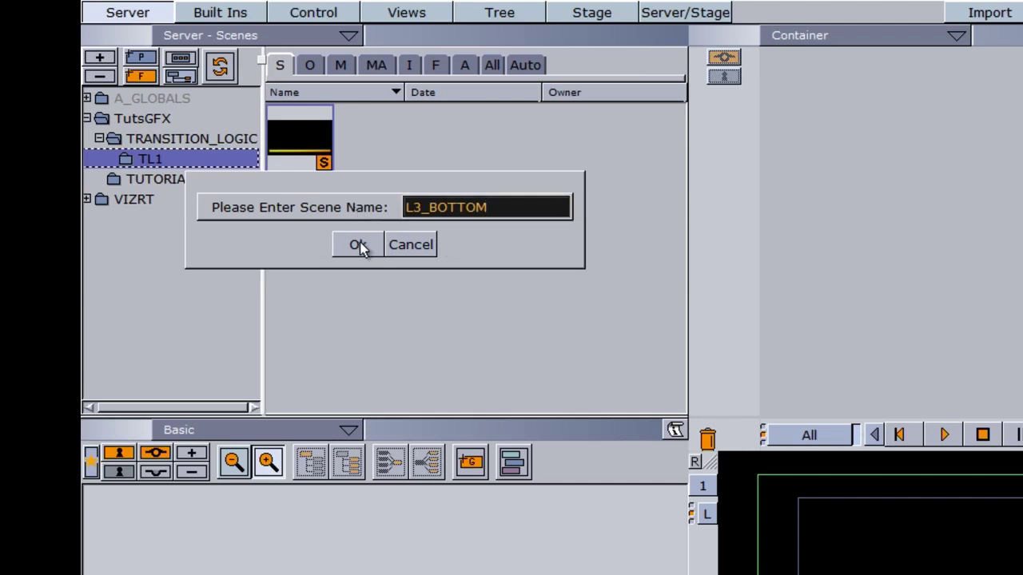
double_click(296, 142)
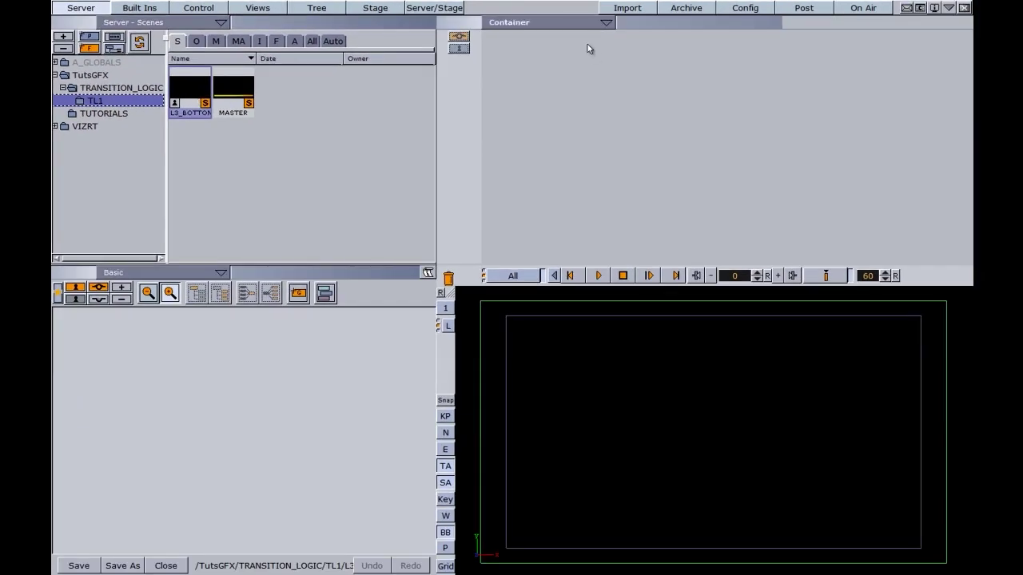
Step: Assign the L3BOTTOM snapshot from the TL1 folder as the background image in the scene's global settings
left_click(606, 22)
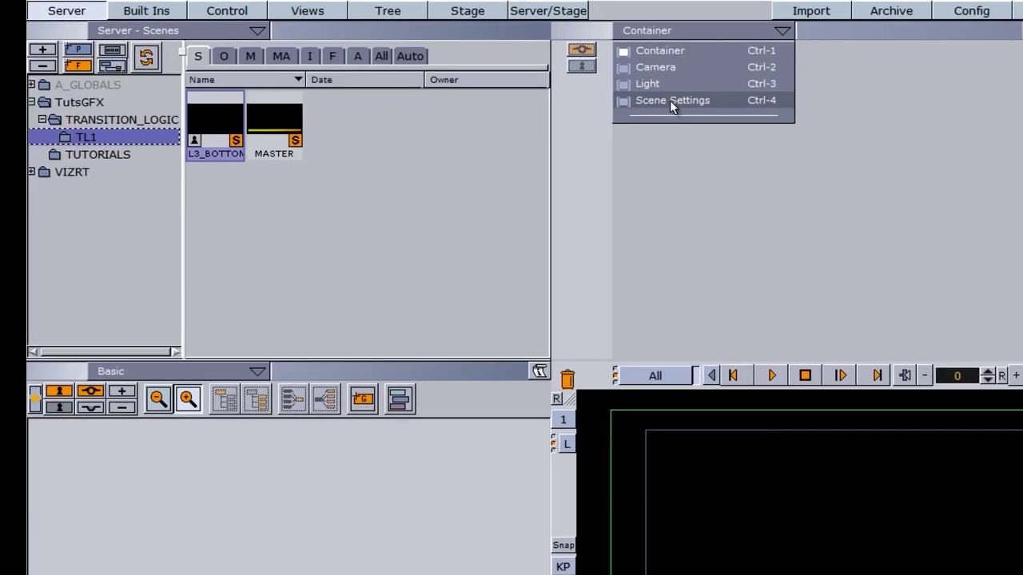
left_click(670, 99)
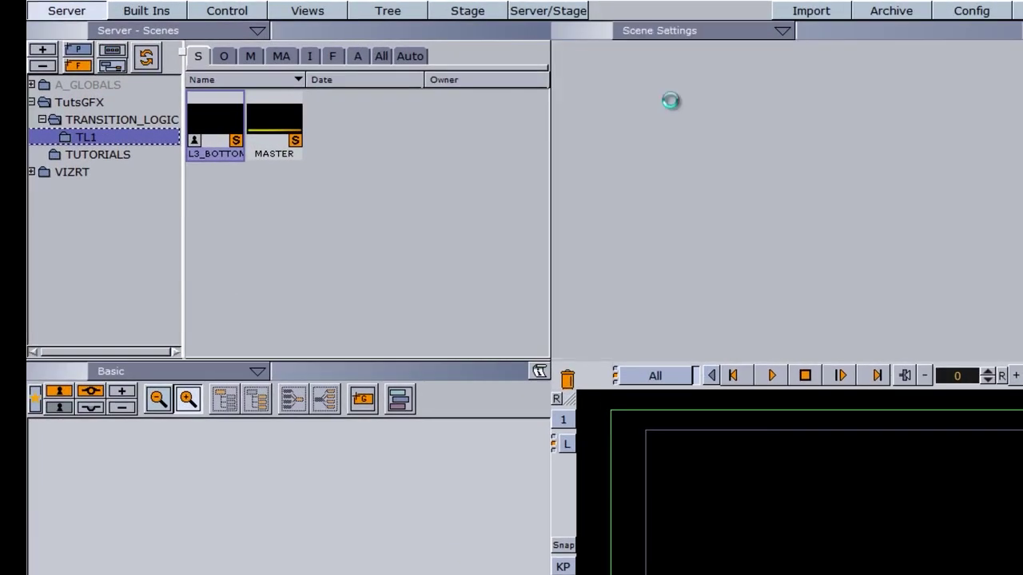
left_click(310, 57)
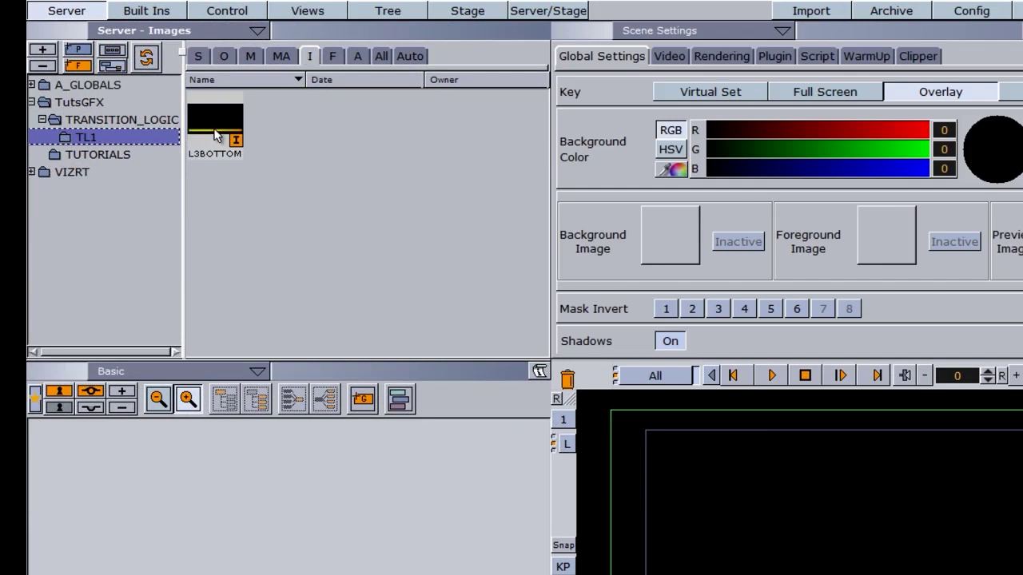
left_click_drag(208, 128, 653, 241)
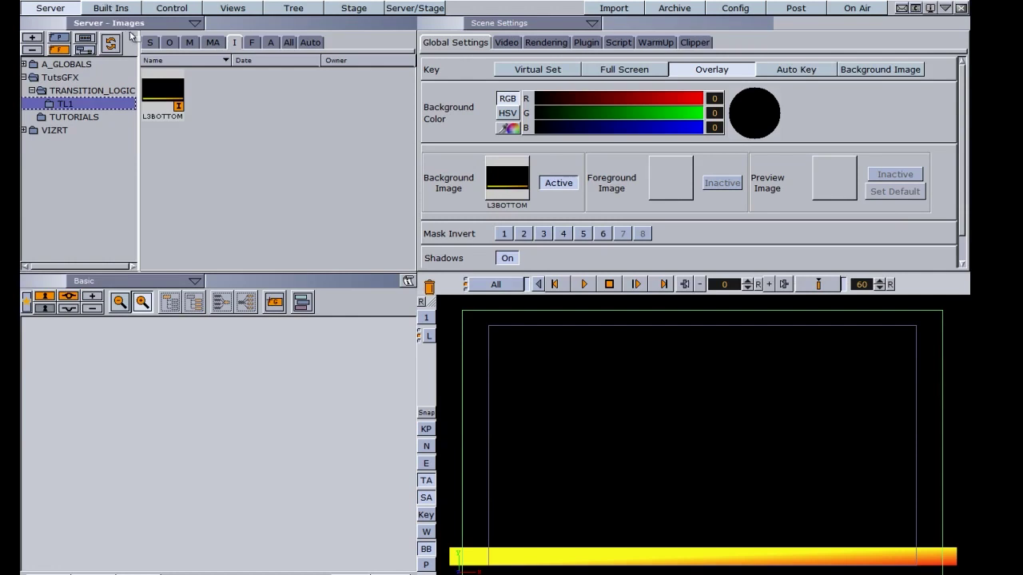
Step: Add a group to the scene tree and place a Gill-Sans-MT-Bold text container from A_GLOBALS/FONTS inside it
left_click_drag(274, 302, 170, 365)
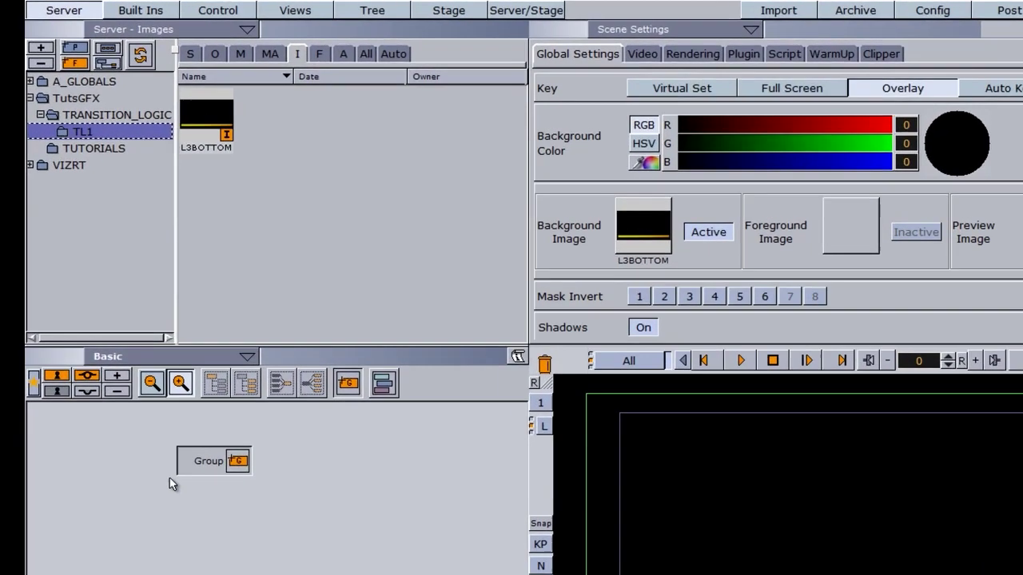
left_click_drag(170, 484, 171, 482)
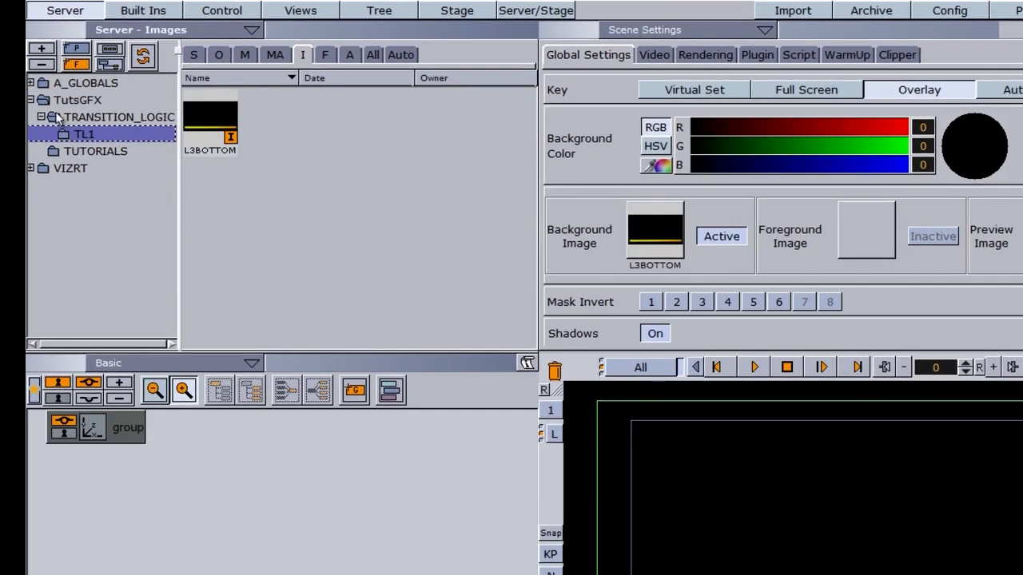
left_click(30, 83)
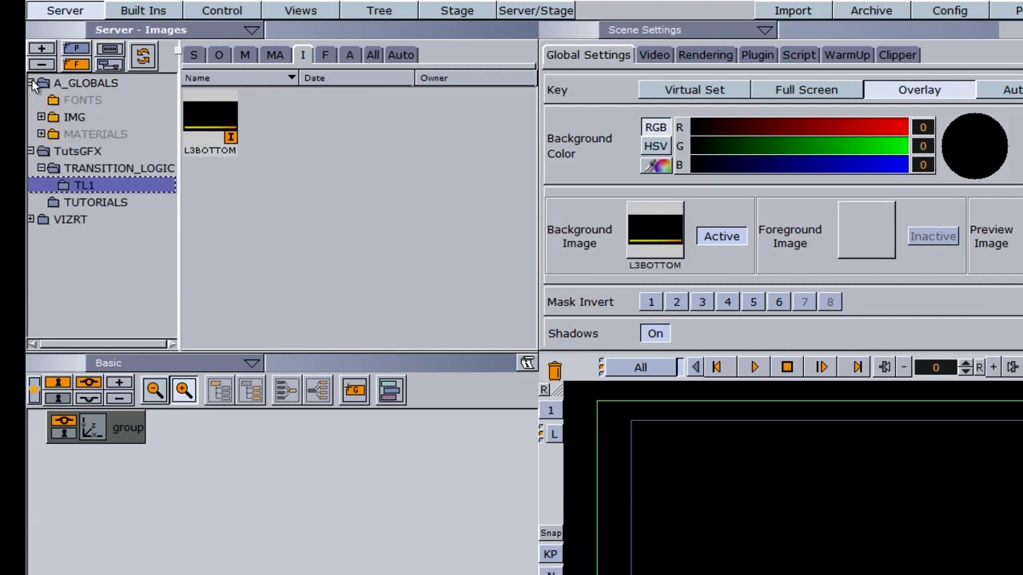
left_click(80, 100)
left_click(324, 54)
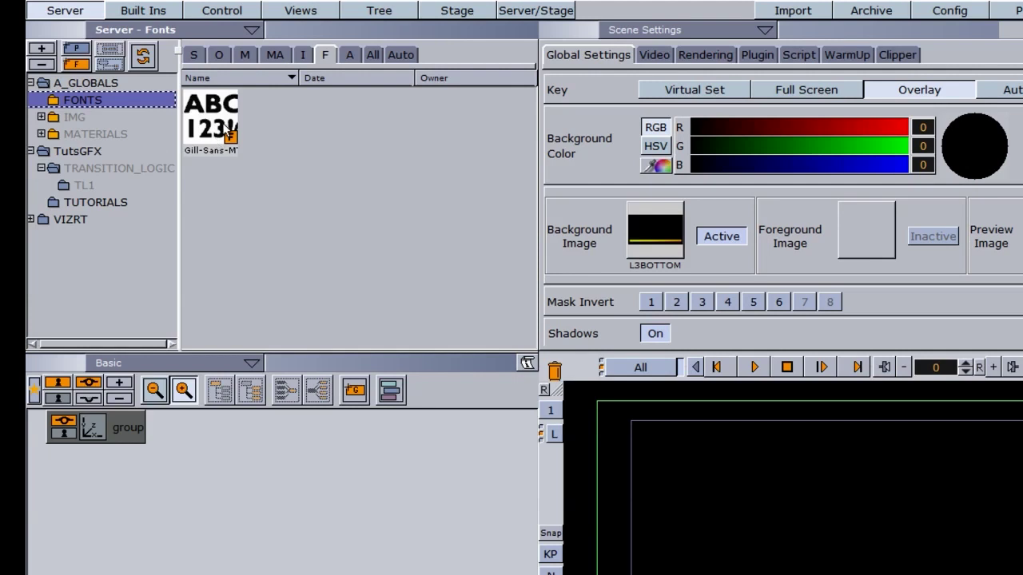
left_click_drag(229, 134, 87, 184)
left_click_drag(220, 134, 166, 430)
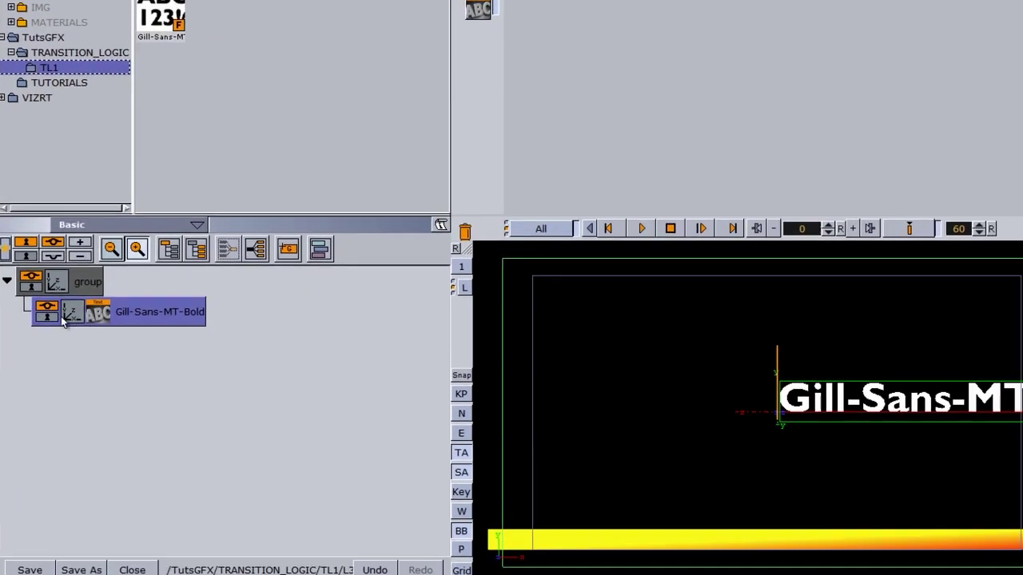
Step: Scale the text uniformly to 0.46 and move it onto the yellow bar at X -291 and Y -162
left_click(72, 318)
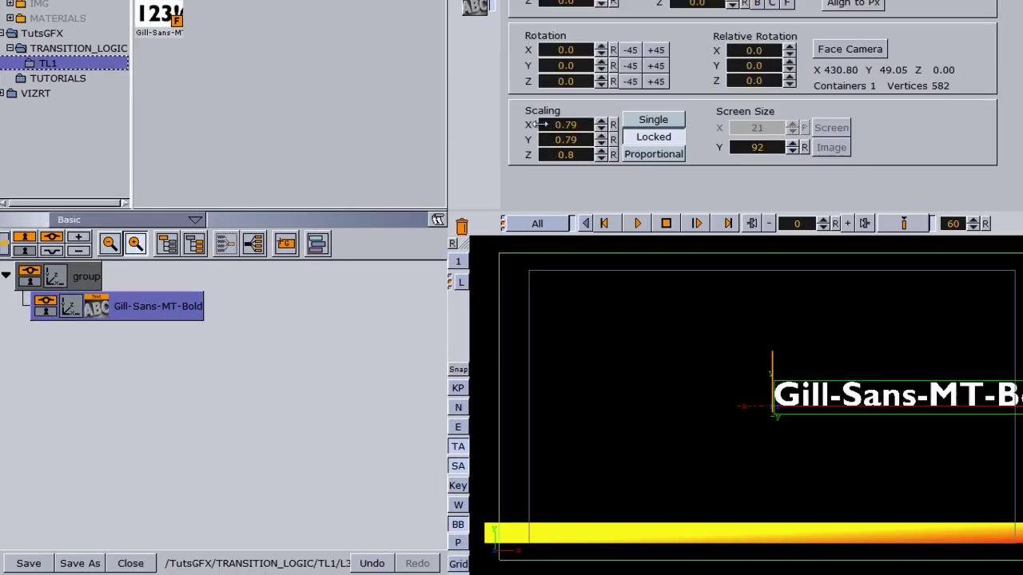
left_click_drag(544, 124, 519, 124)
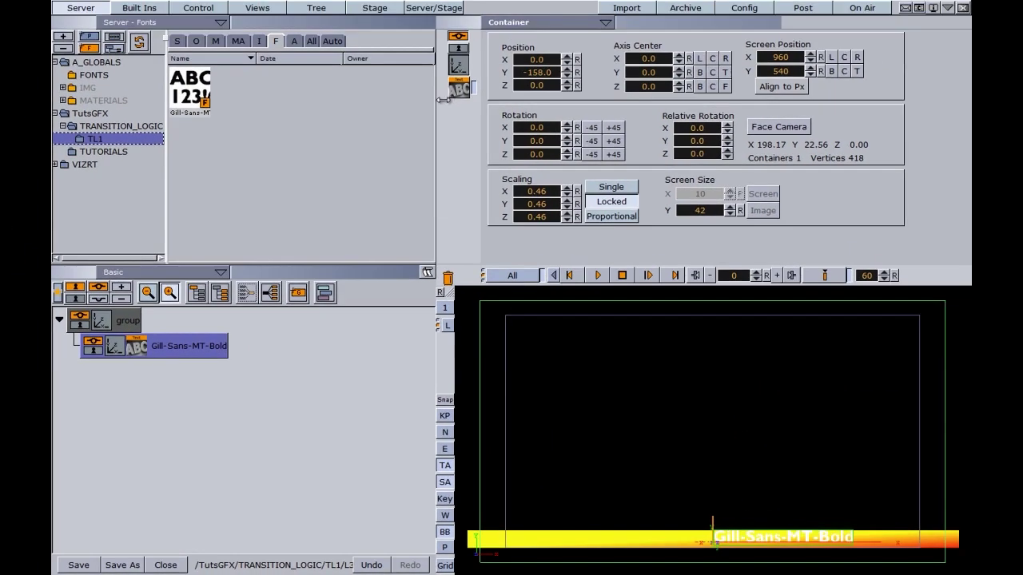
left_click_drag(537, 59, 356, 44)
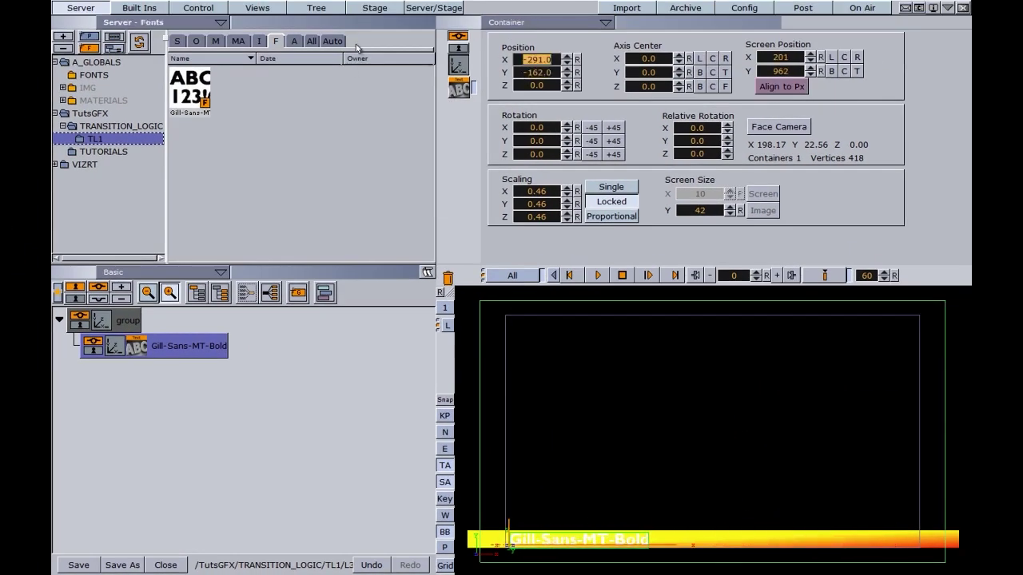
Step: Create a material named BLACK in the TL1 folder, make its colour near-black, and apply it to the text container
left_click(214, 41)
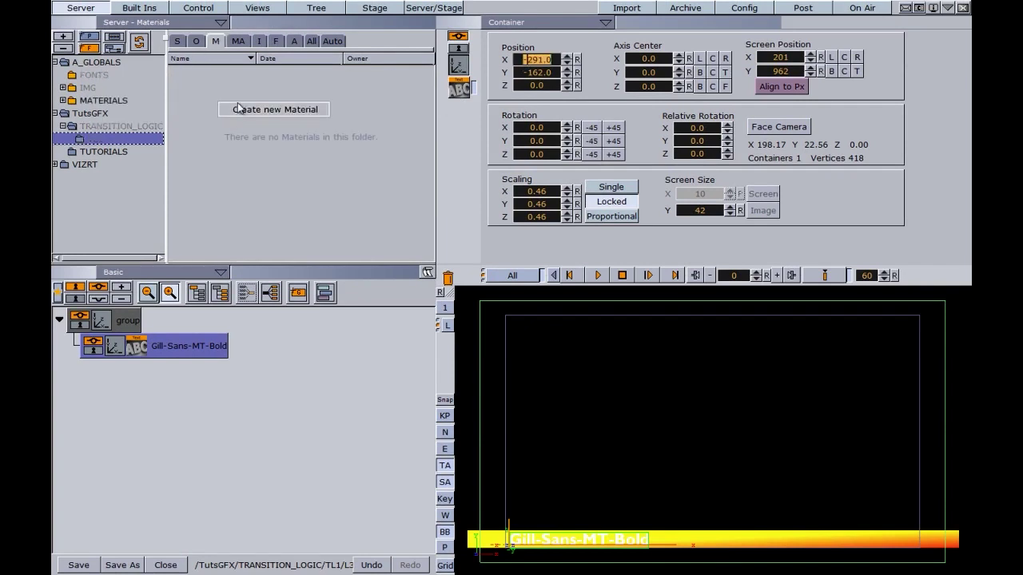
left_click(238, 108)
type("BLACK")
key("Return")
double_click(183, 86)
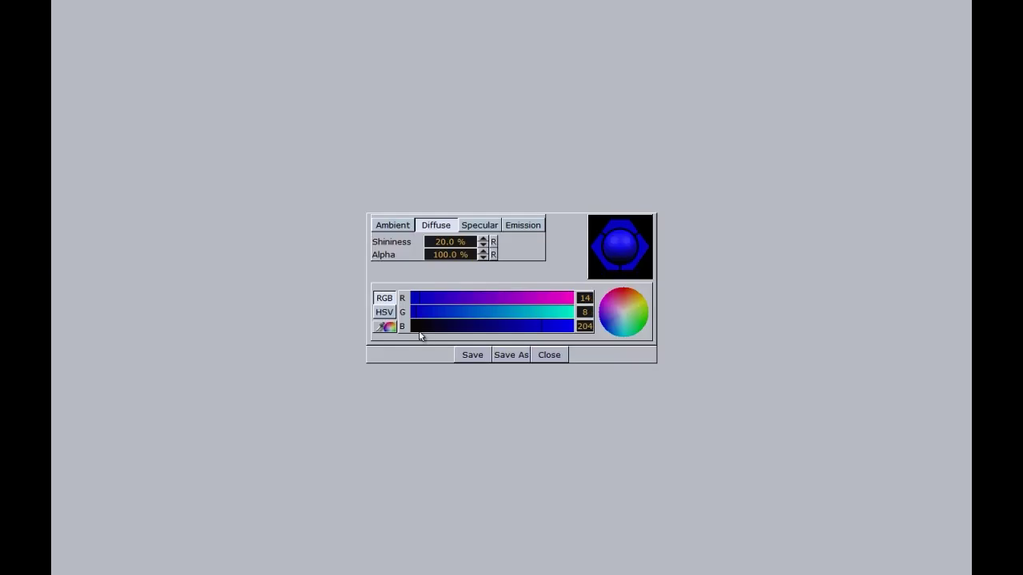
left_click(419, 328)
left_click(549, 357)
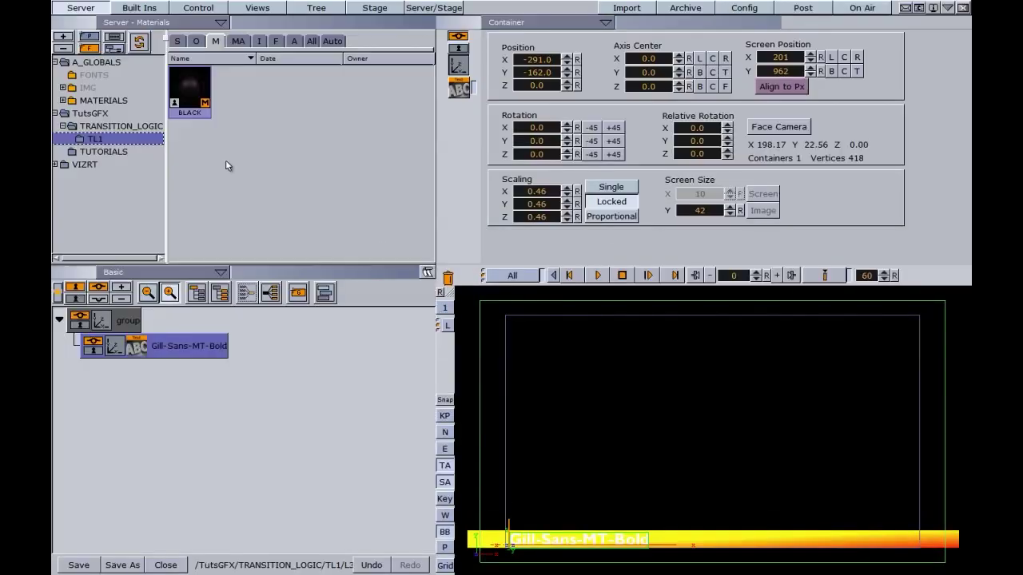
left_click_drag(195, 88, 145, 346)
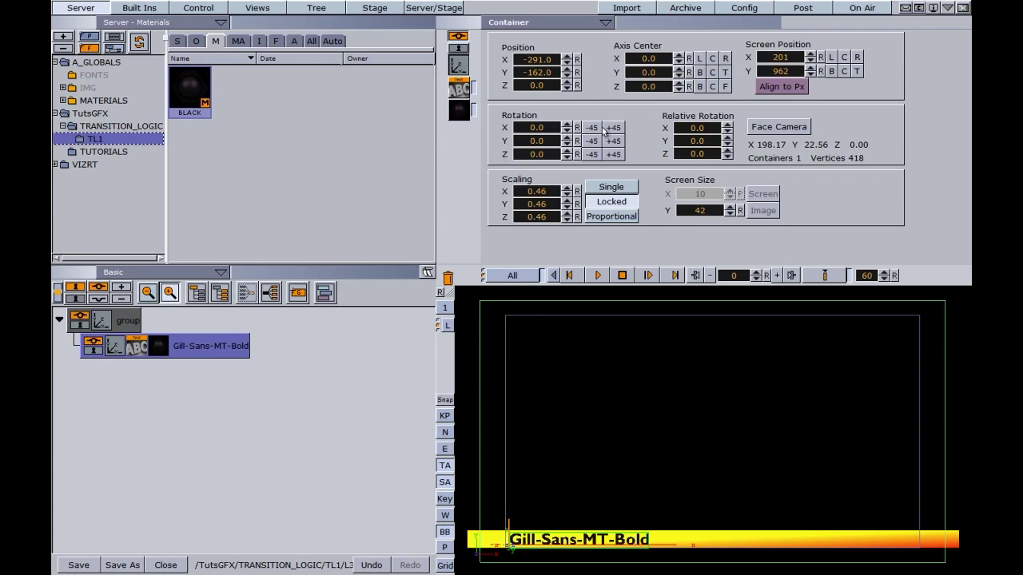
Step: Set the text container's Z position to 2.0
left_click(567, 83)
left_click(566, 84)
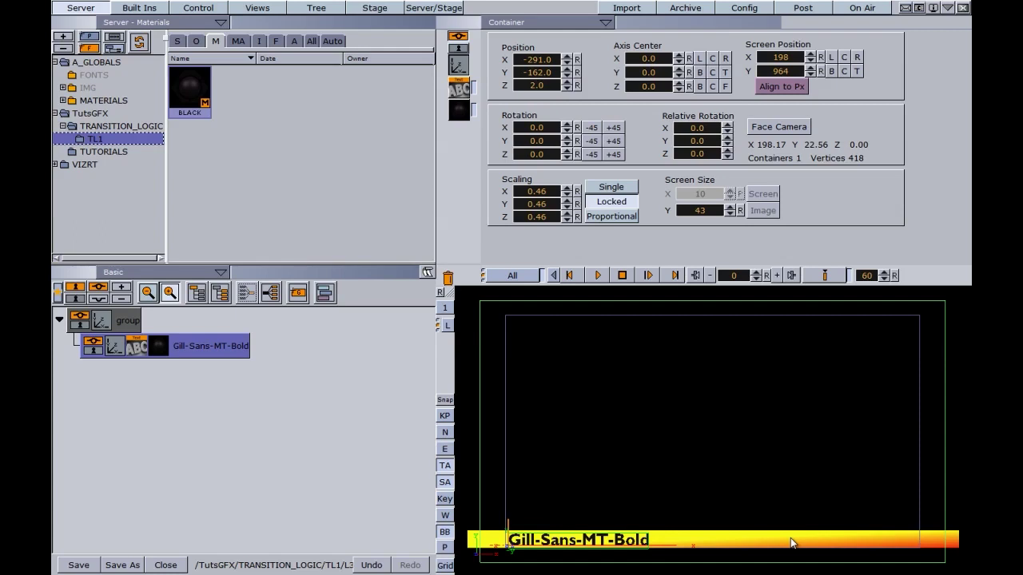
left_click(537, 85)
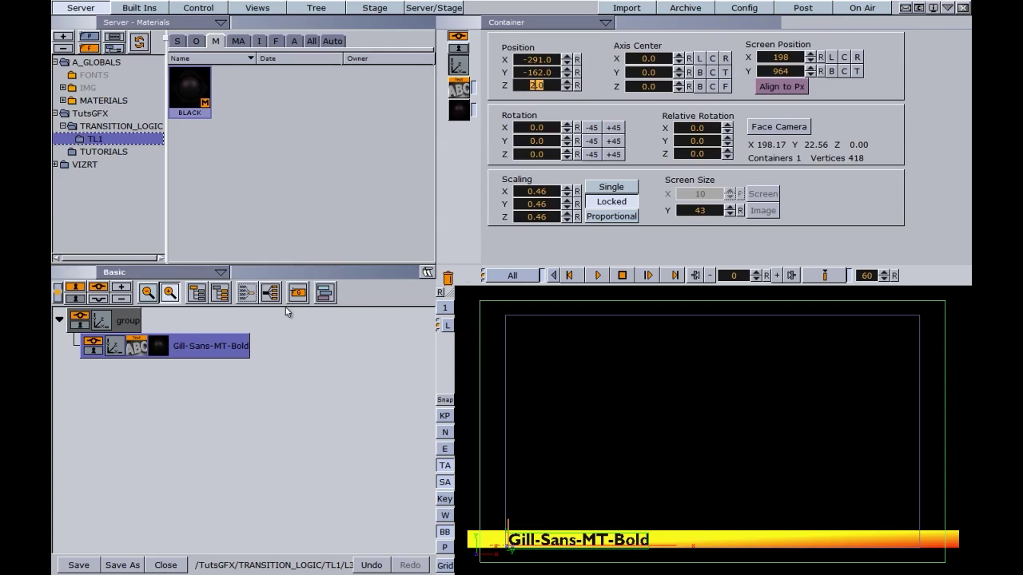
key("Return")
Step: Add the ControlText plugin from the Control container plugins to the Gill-Sans-MT-Bold text container
left_click(140, 8)
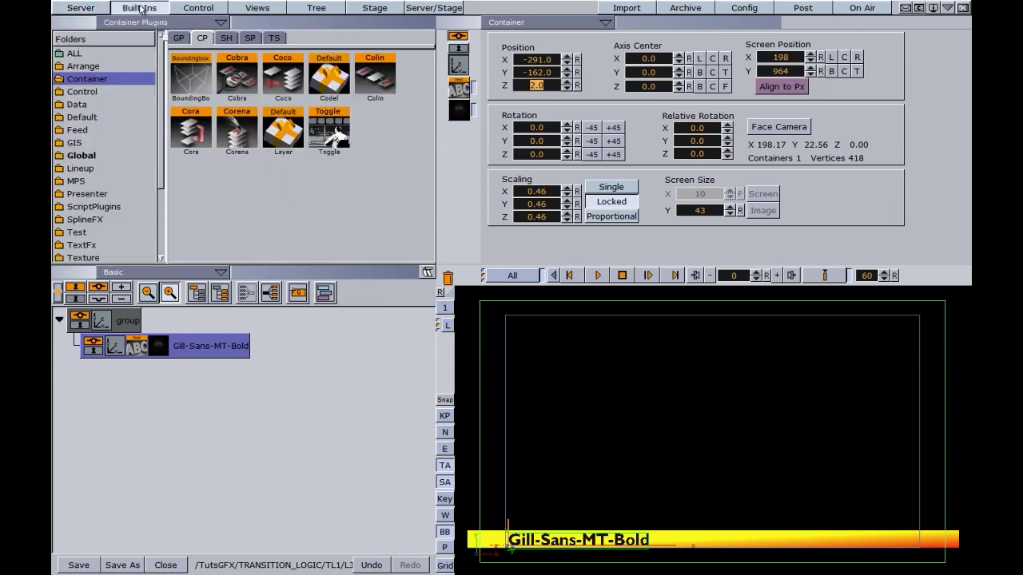
left_click(81, 91)
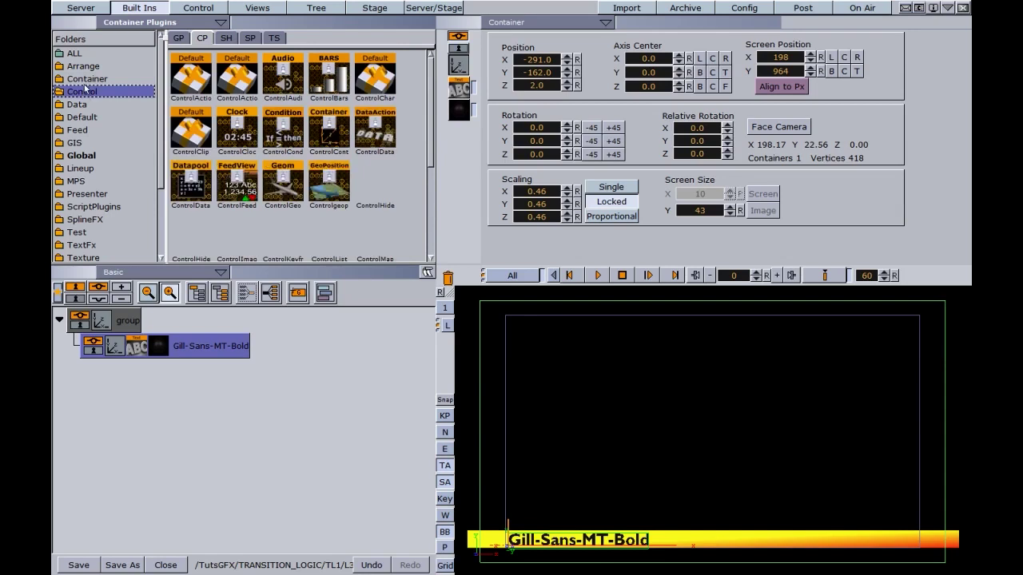
left_click_drag(433, 143, 425, 238)
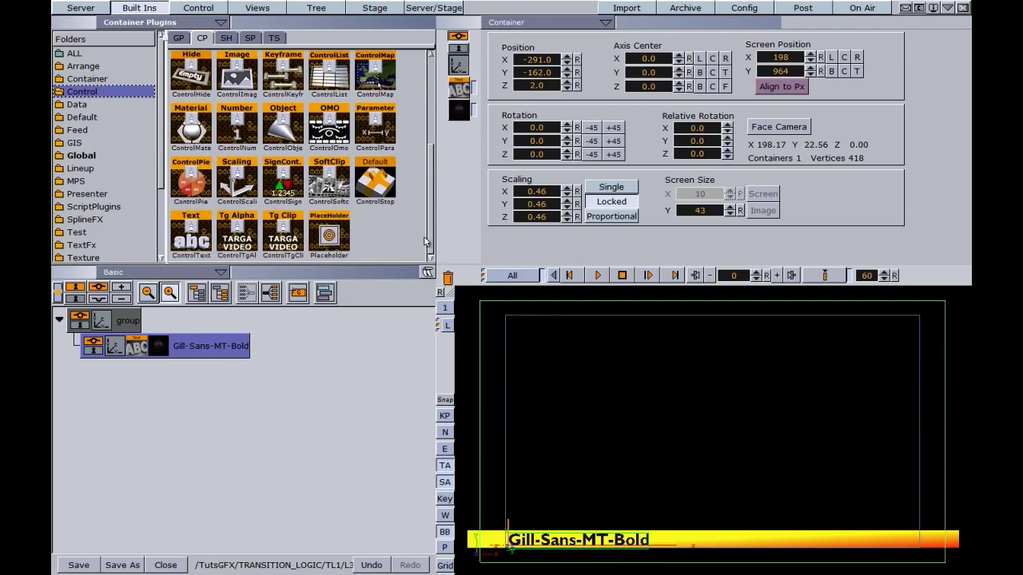
left_click_drag(191, 233, 180, 350)
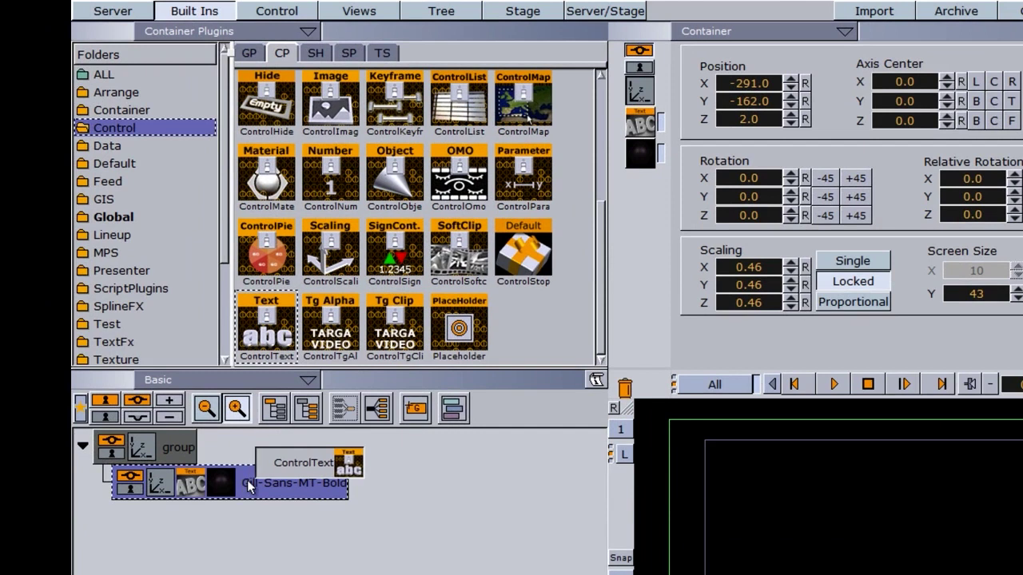
left_click_drag(249, 487, 254, 485)
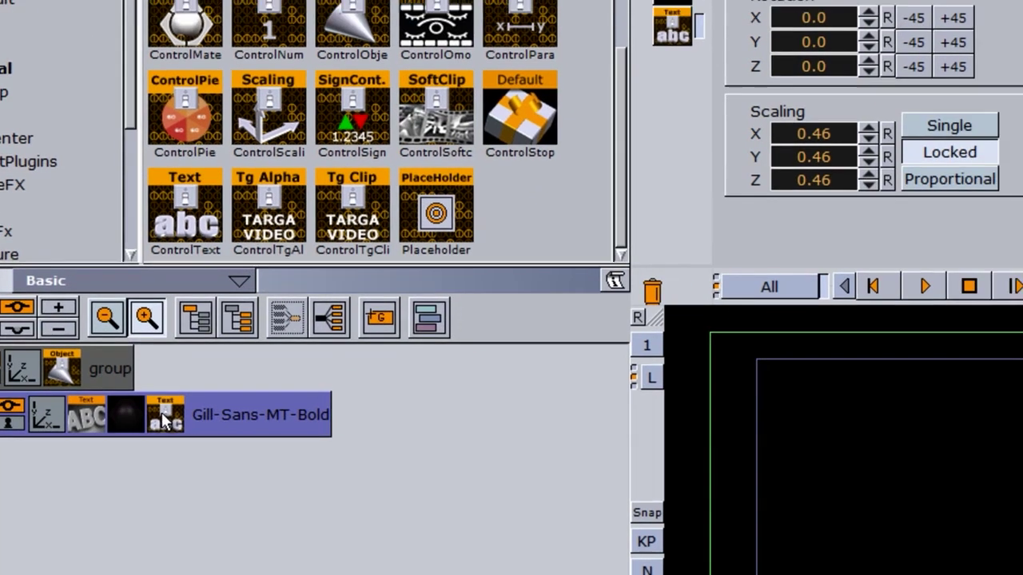
Step: Set the ControlText plugin's field identifier to 01 and open its description for editing
left_click(243, 389)
left_click_drag(339, 104, 312, 97)
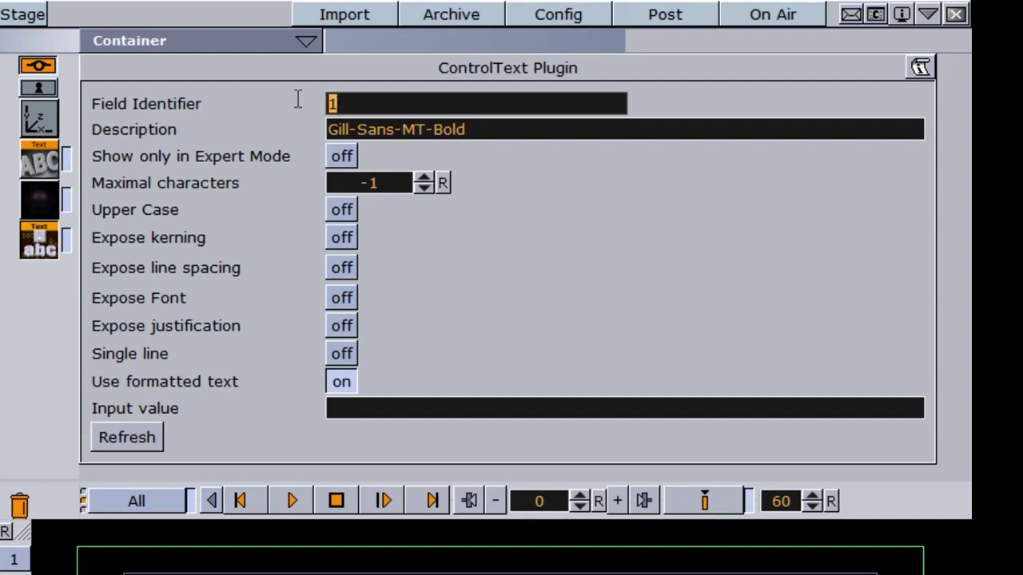
type("0")
left_click(384, 129)
key("Right")
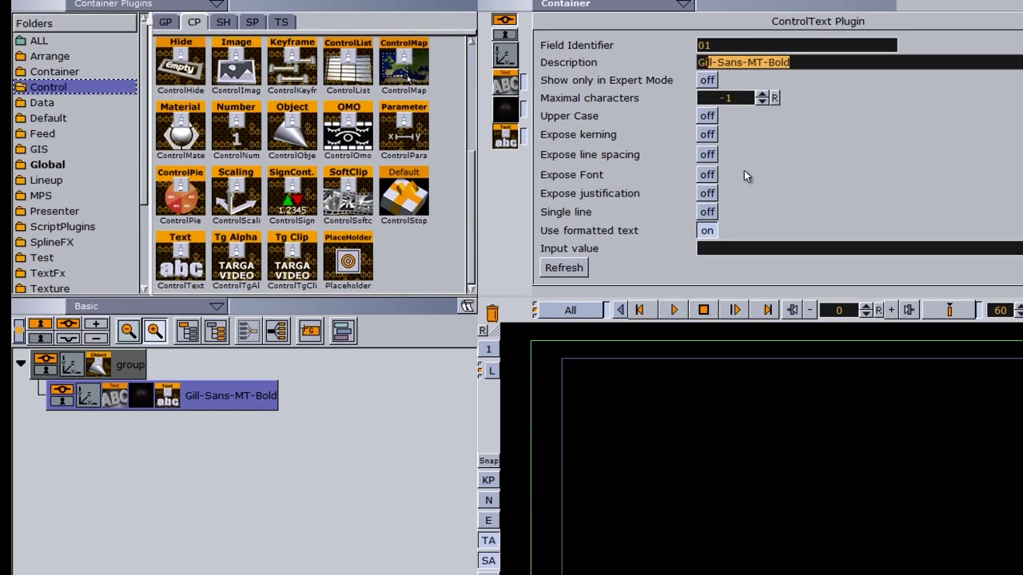
Step: On the group's ControlObject plugin, enable Transition Logic and set description L3 BOTTOM, background scene MASTER, layer identifier L3 and state identifier A
left_click(100, 365)
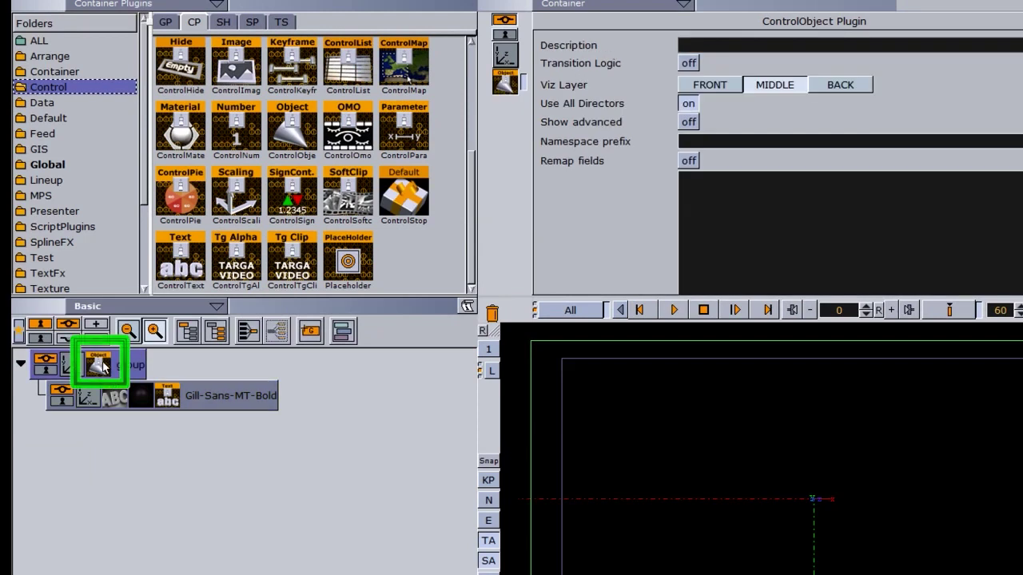
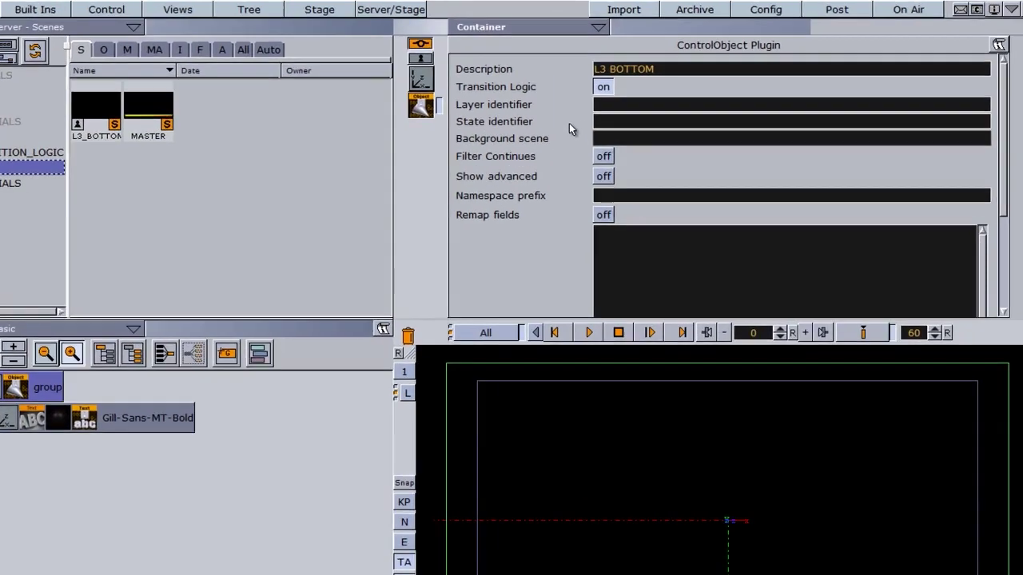
type("MASTER")
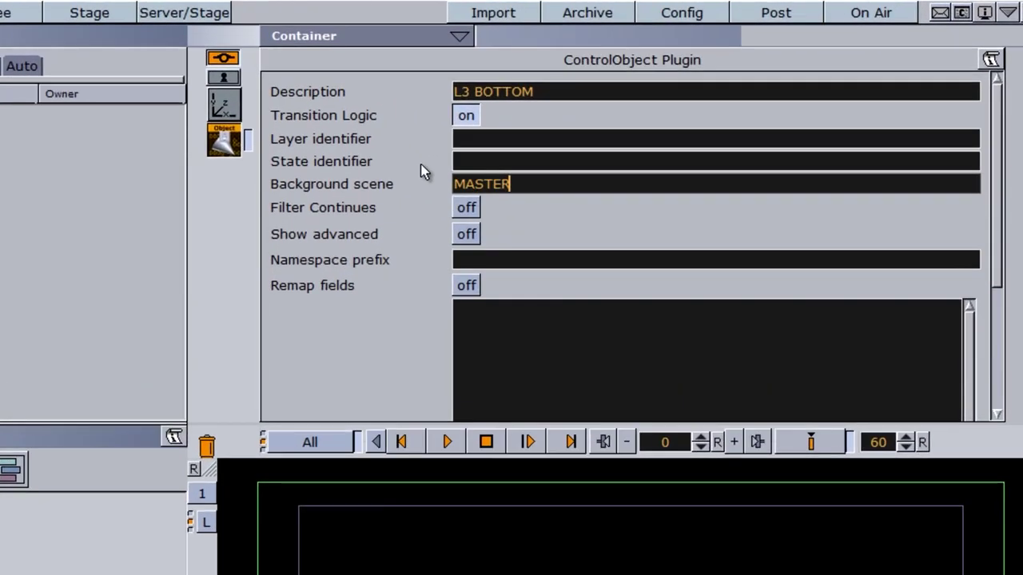
left_click(480, 138)
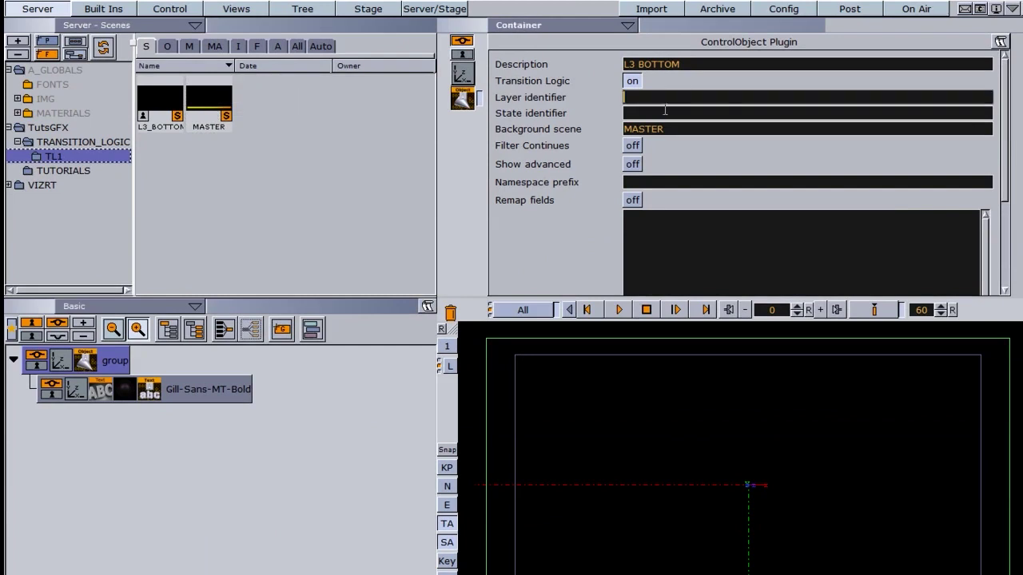
type("L3")
left_click(629, 115)
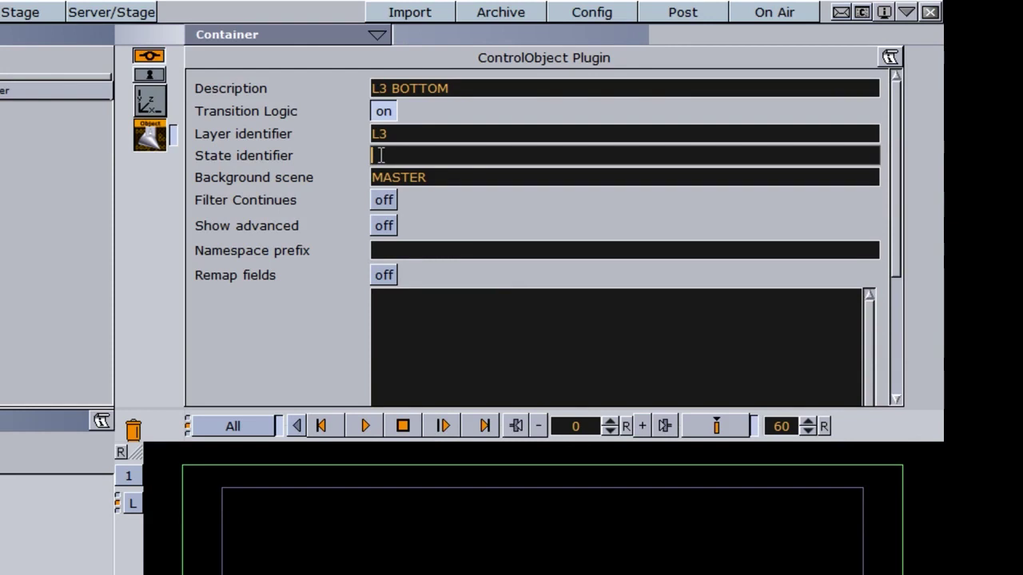
type("A")
Step: Deactivate the L3BOTTOM background image in the scene settings and save the scene
left_click(306, 37)
left_click(228, 111)
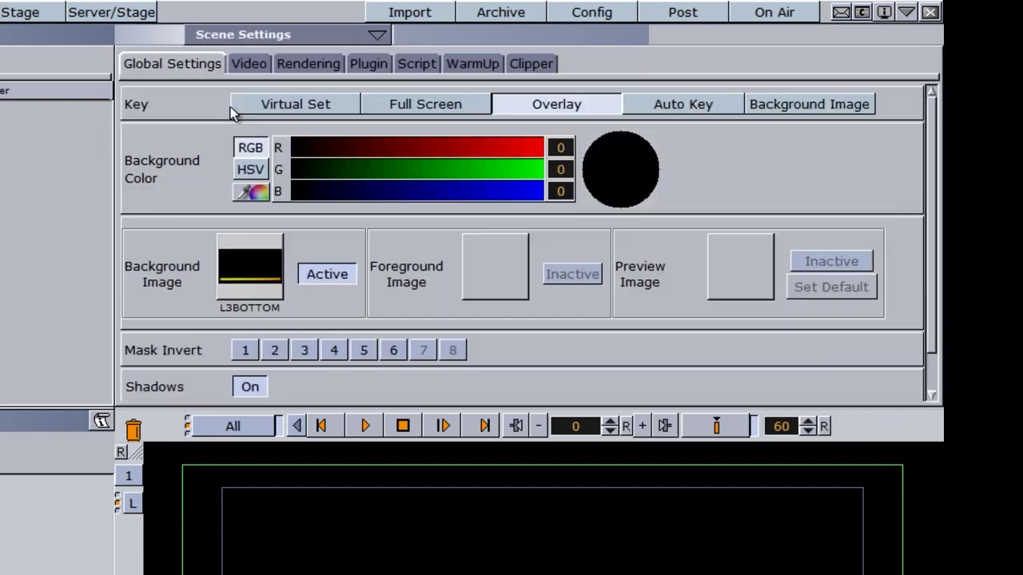
left_click(318, 274)
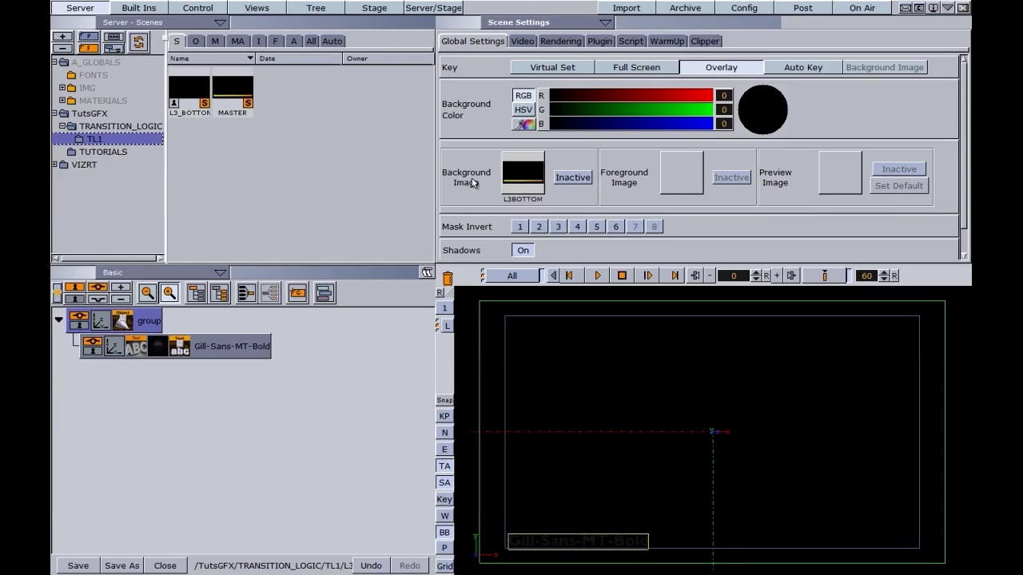
left_click(77, 566)
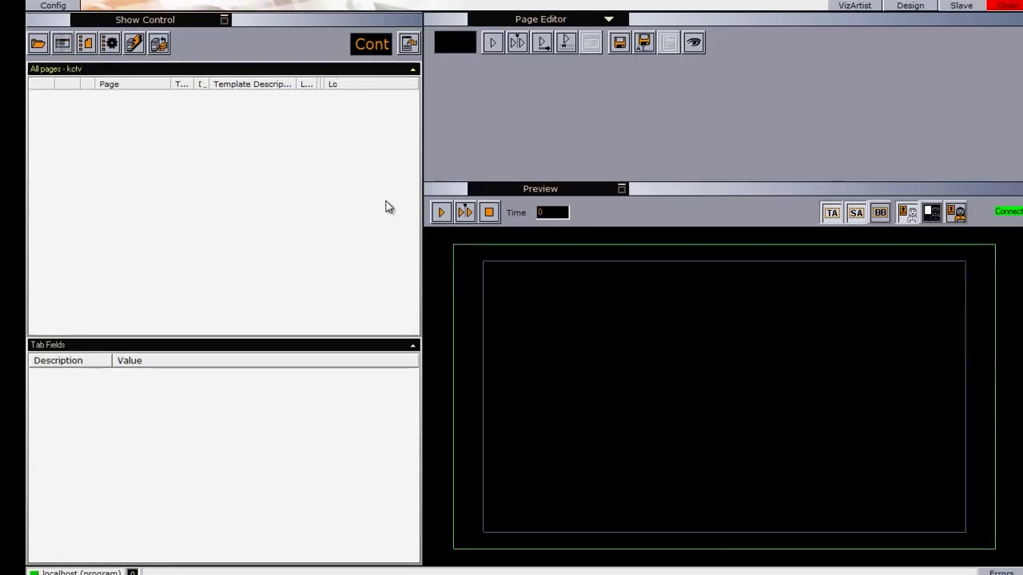
Step: In Viz Trio, import the L3_BOTTOM scene from TutsGFX/TRANSITION_LOGIC/TL1 into the show's page list
left_click(606, 20)
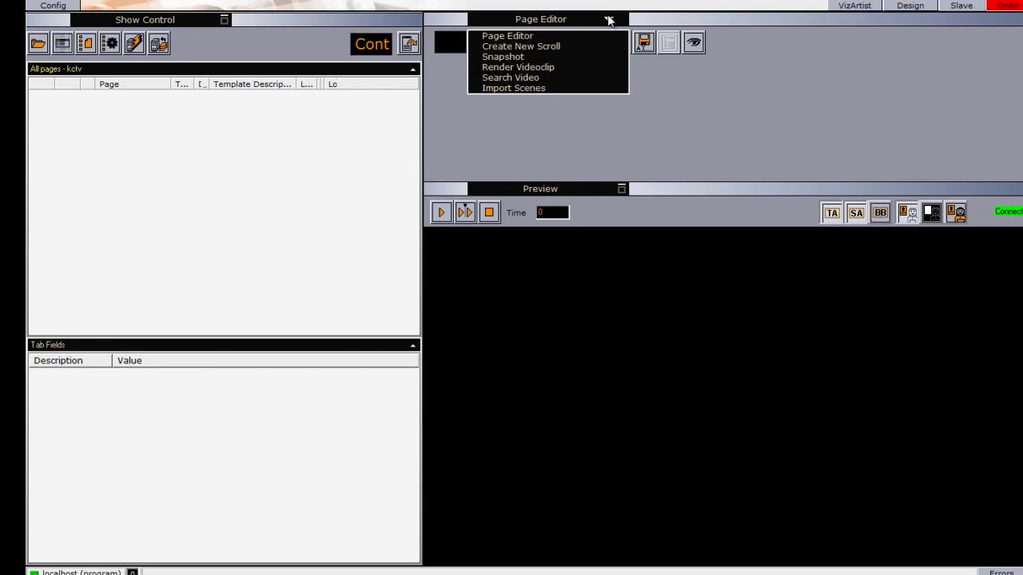
left_click(551, 88)
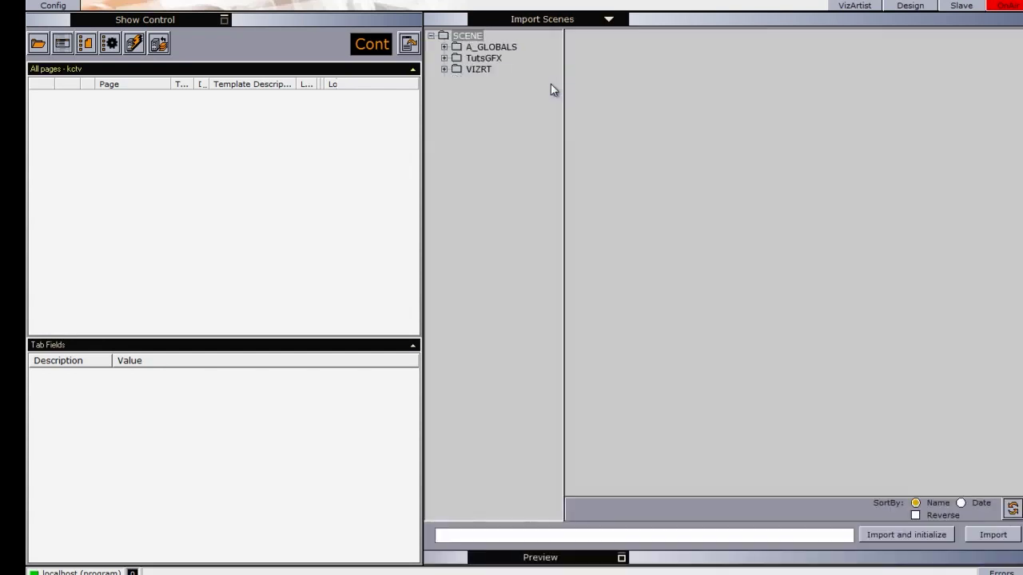
left_click(444, 58)
double_click(508, 68)
left_click(489, 80)
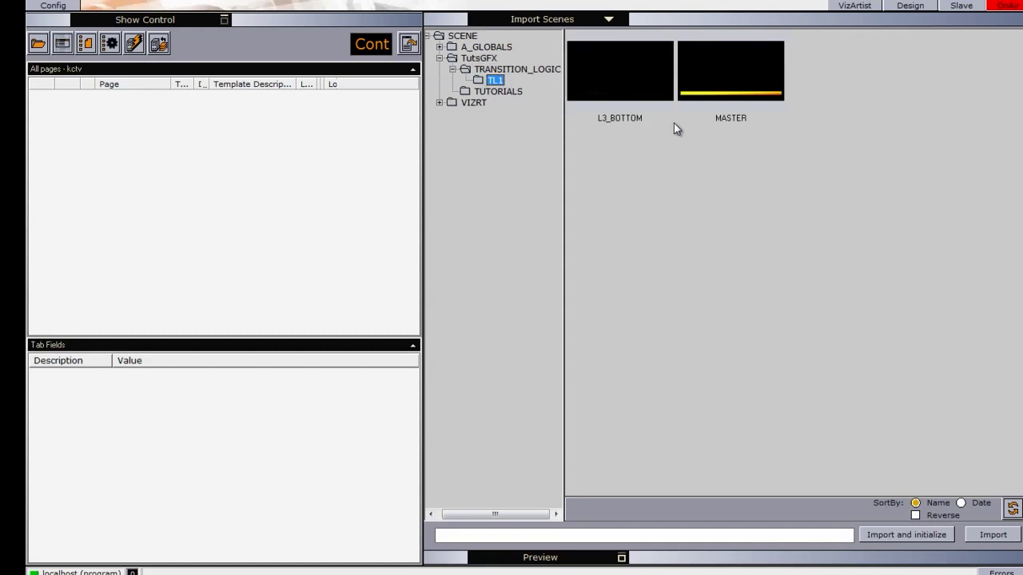
left_click(624, 79)
left_click_drag(623, 76, 192, 183)
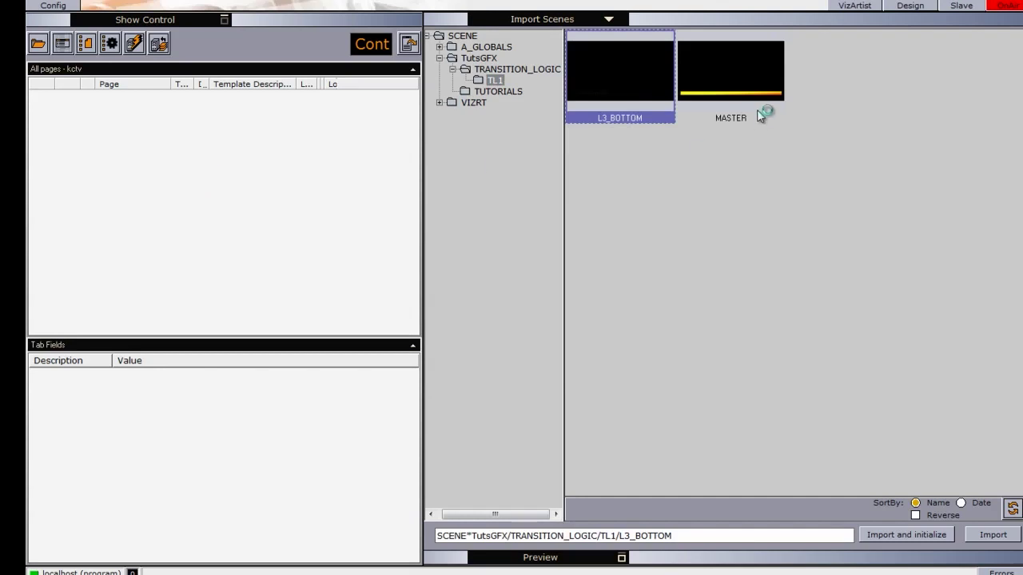
left_click(719, 86)
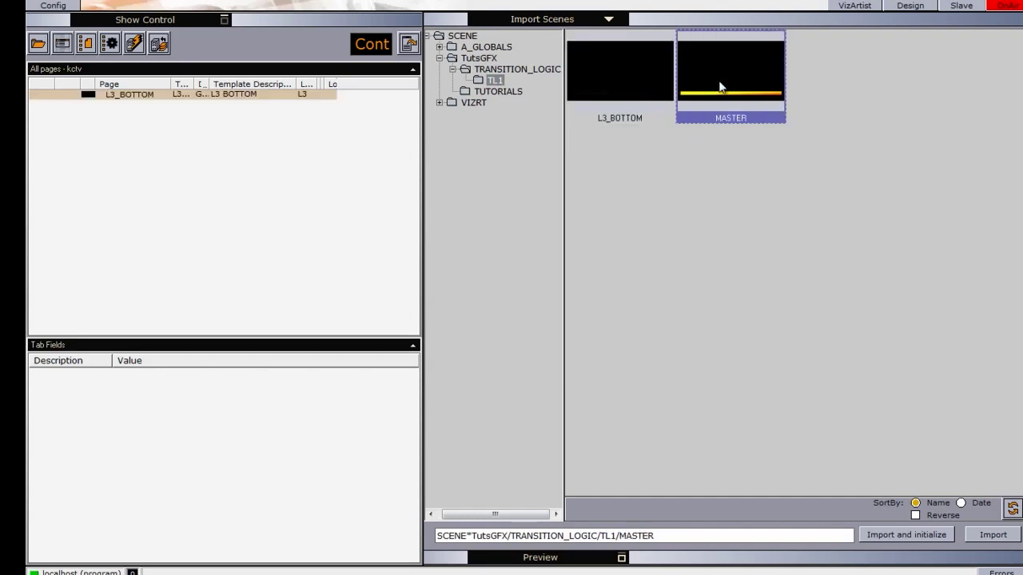
left_click(611, 84)
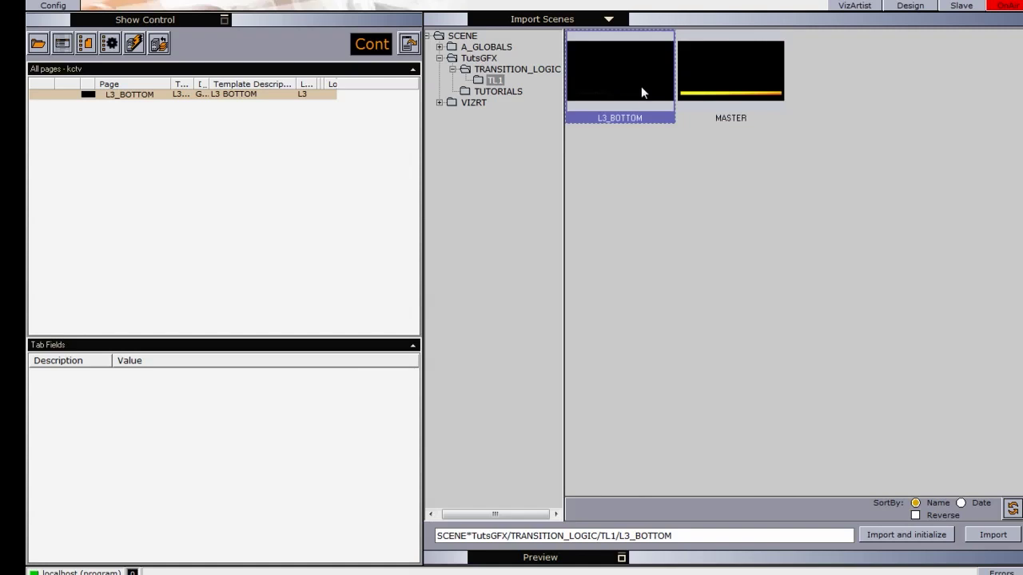
Step: Open the L3_BOTTOM template, replace its text with NAME ONE HERE and save it as page 1000
left_click(123, 96)
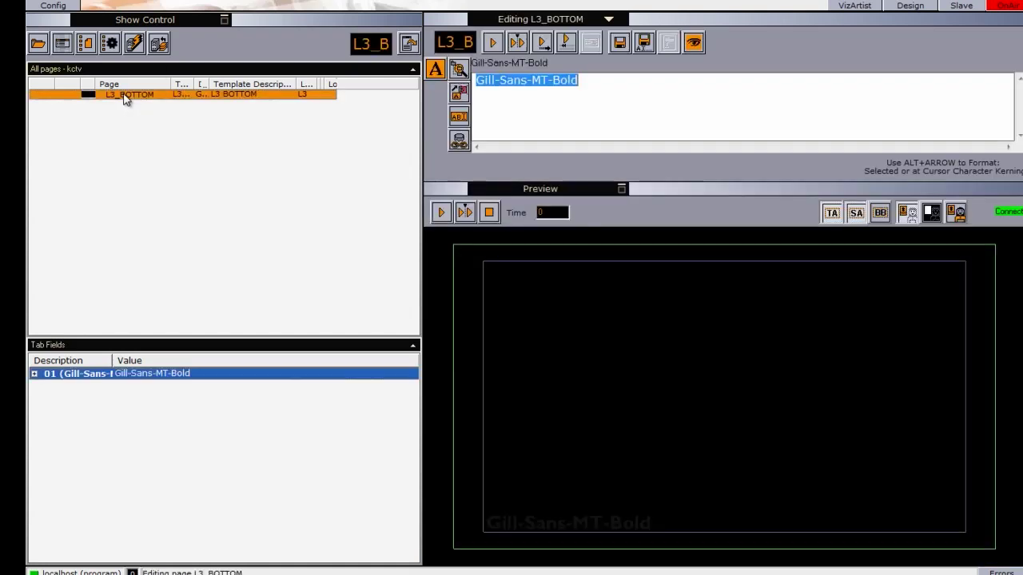
left_click_drag(621, 97, 474, 72)
type("NAME ONE HERE")
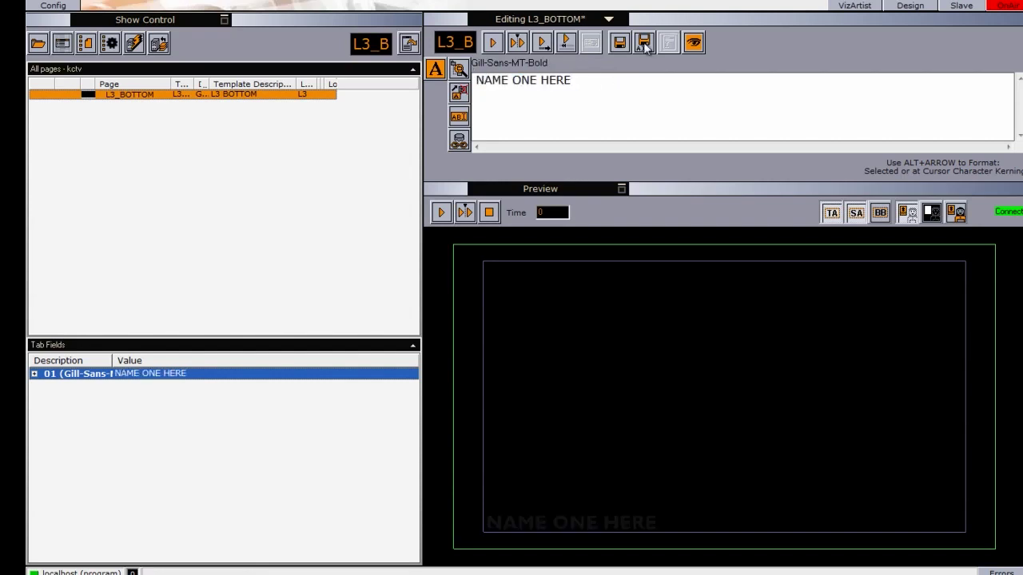
left_click(644, 45)
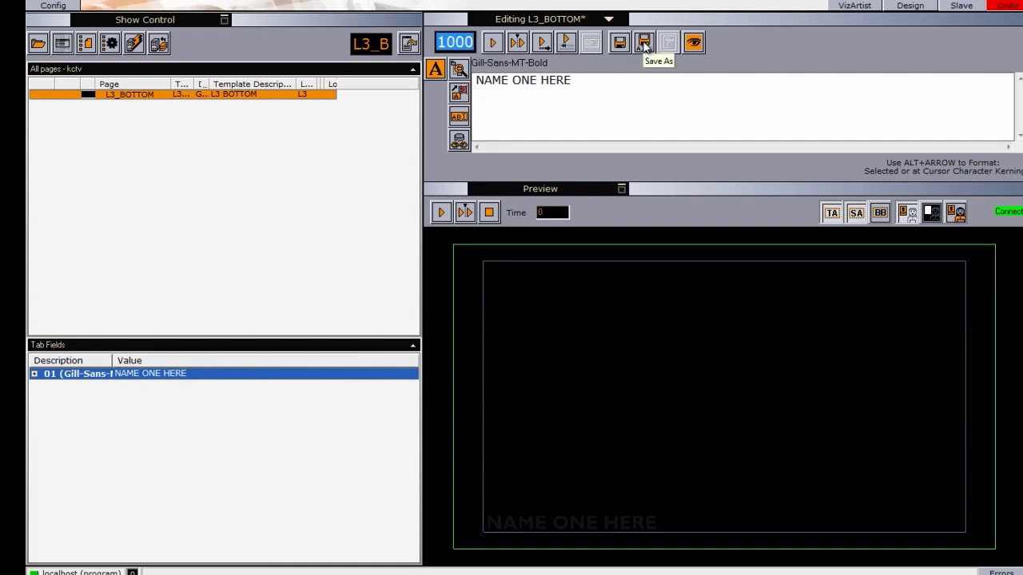
key("Return")
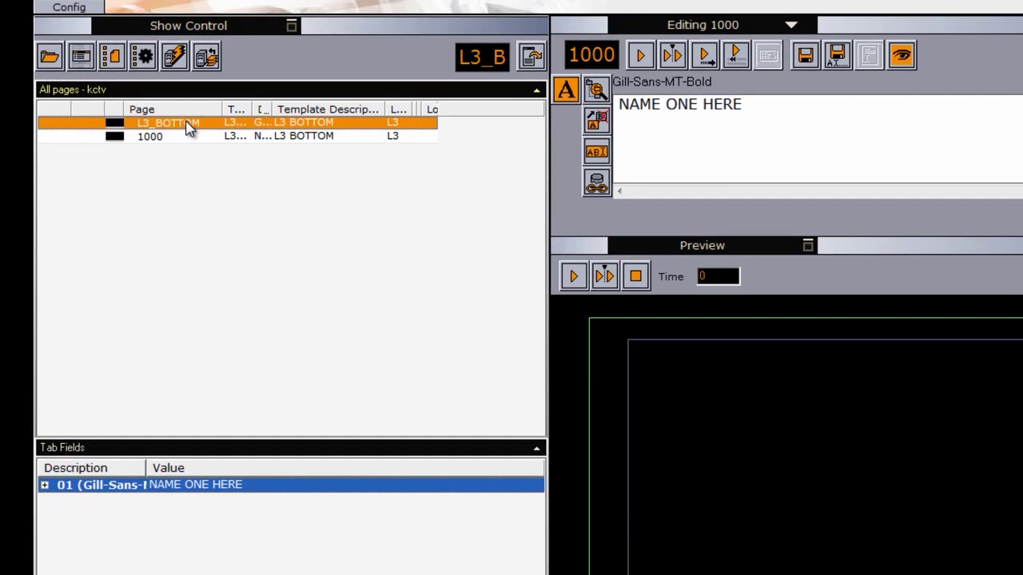
Step: Put the L3_BOTTOM template on air with Direct Take, followed by page 1000
right_click(189, 128)
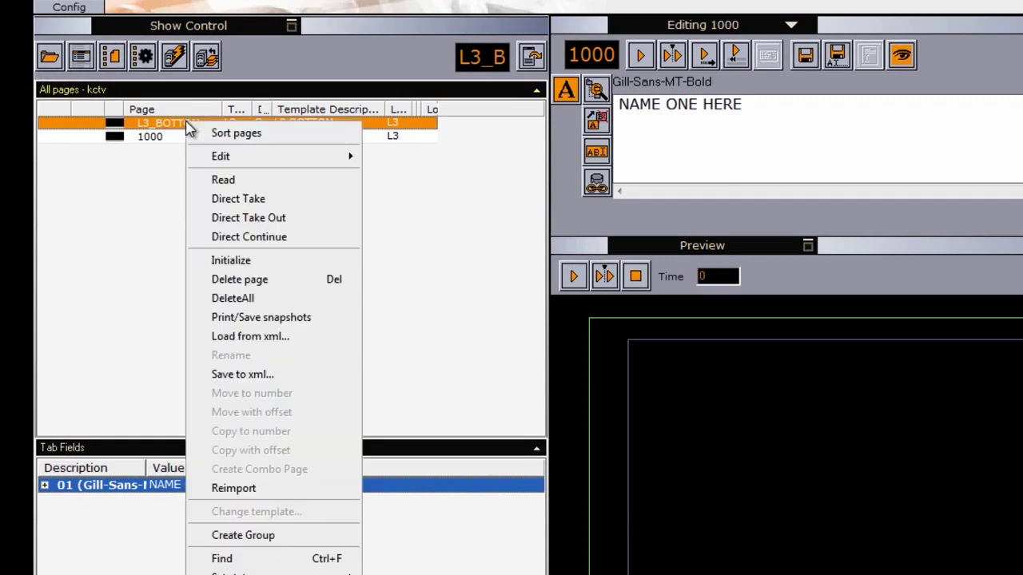
left_click(242, 199)
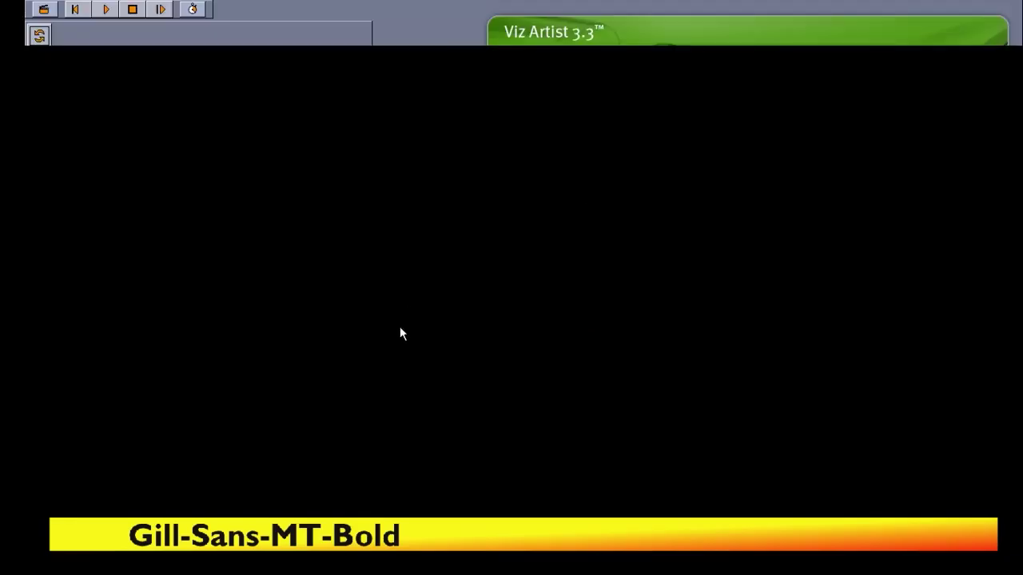
key("alt+Tab")
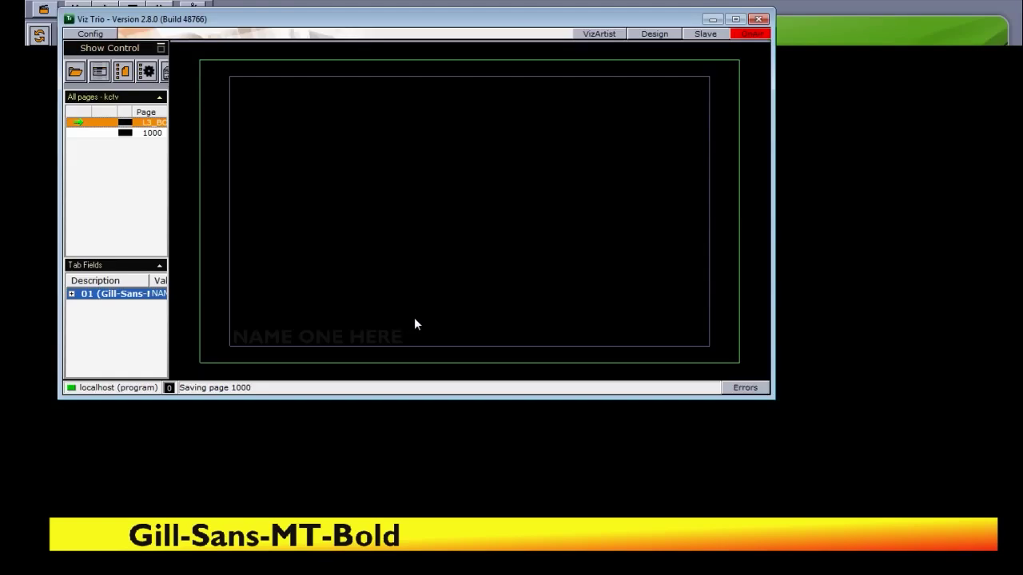
left_click(90, 137)
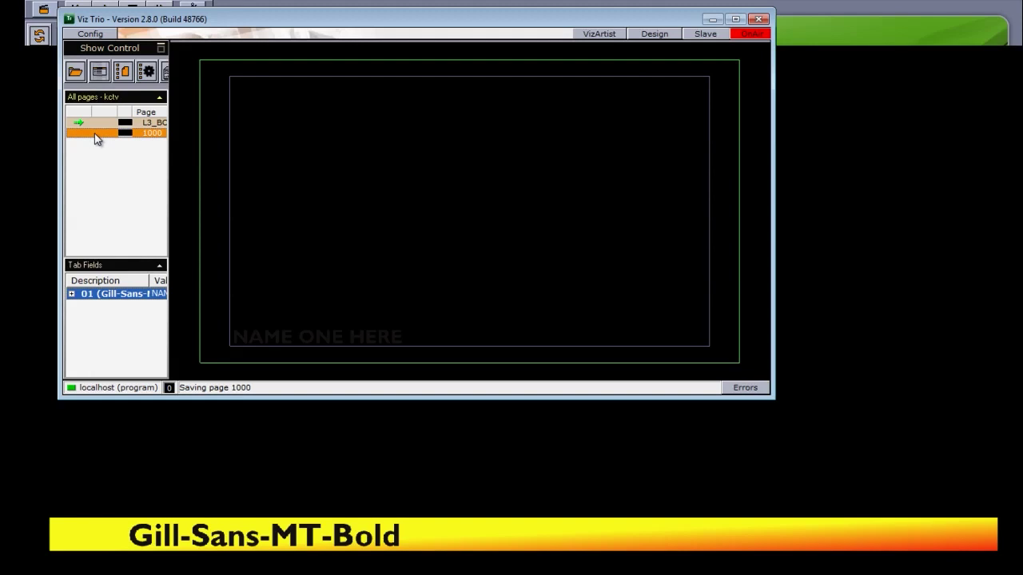
right_click(94, 139)
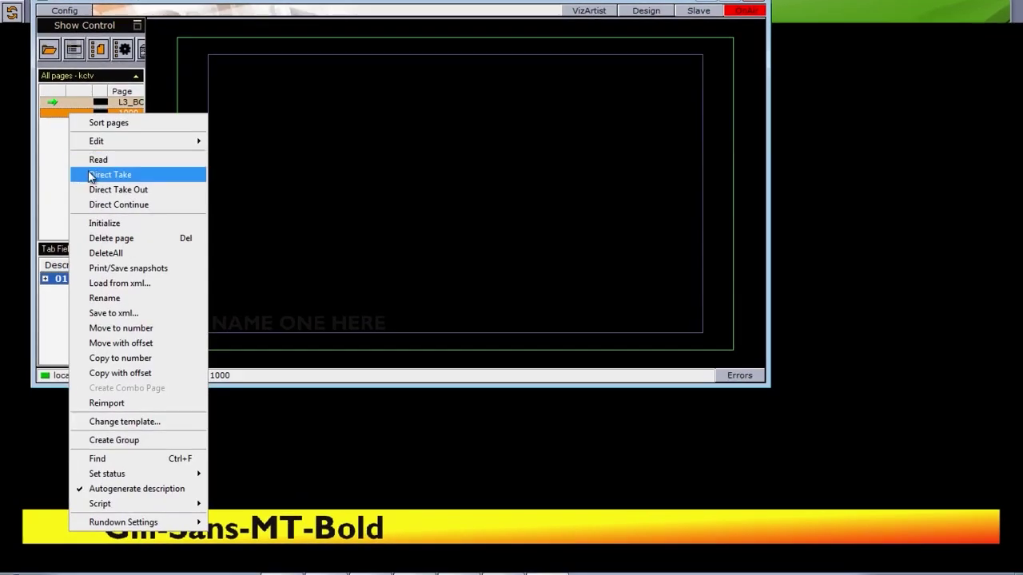
left_click(91, 176)
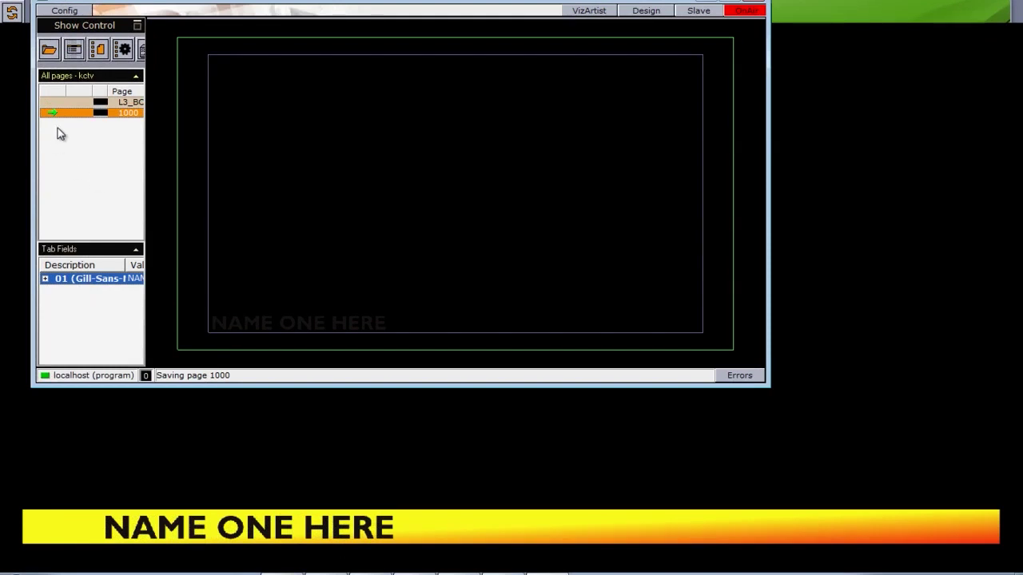
Step: Switch the on-air graphic from page 1000 to L3_BOTTOM, and take L3_BOTTOM out
right_click(79, 102)
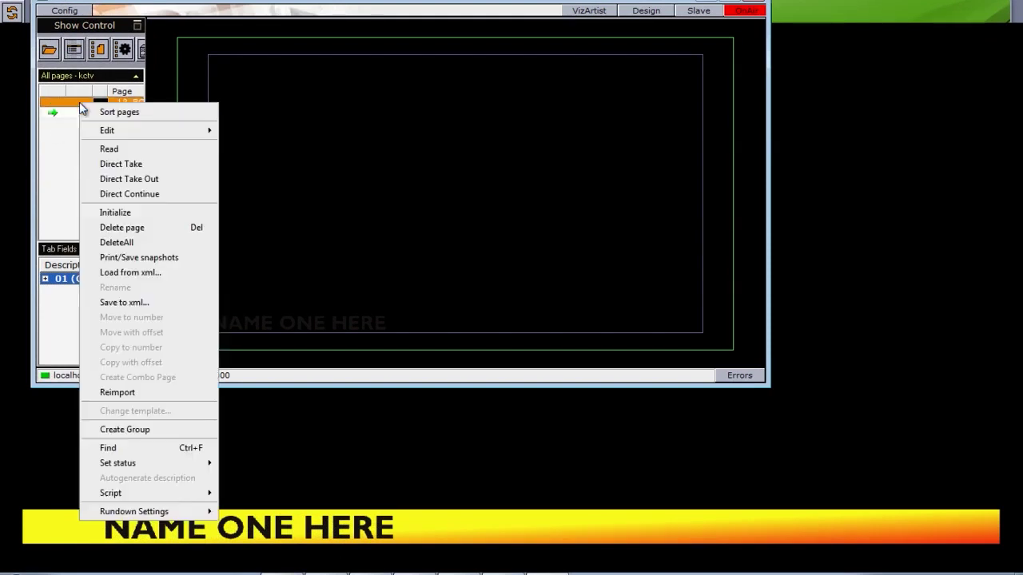
left_click(89, 164)
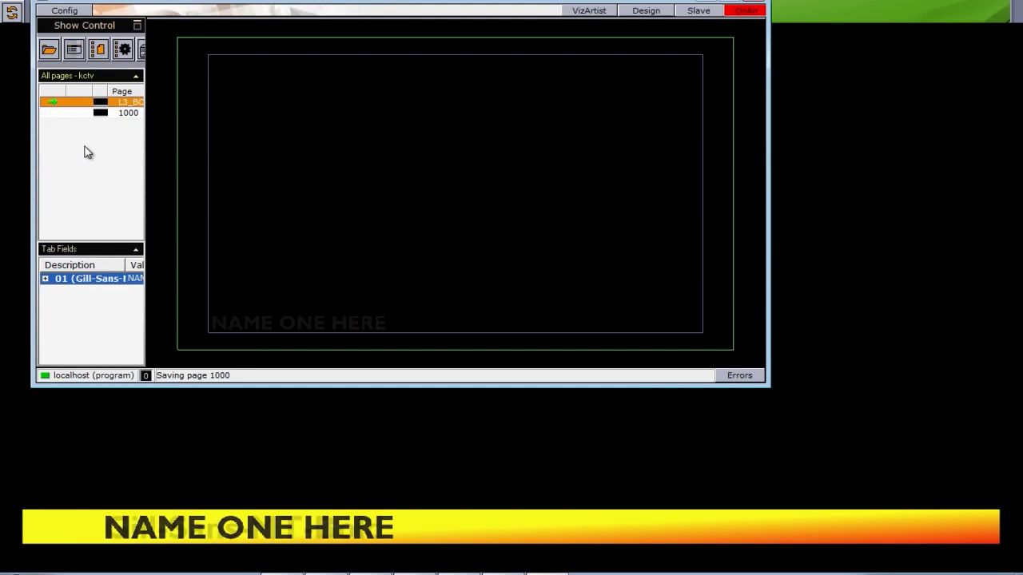
right_click(69, 104)
left_click(156, 178)
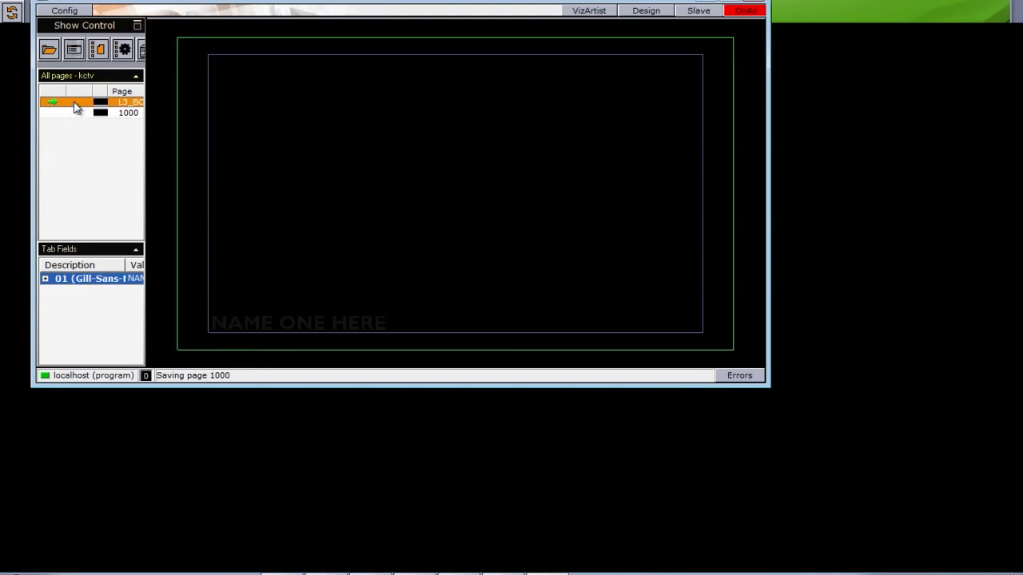
Step: Bring L3_BOTTOM back on air from the empty output and take it out again, widening the page list in between
right_click(75, 103)
left_click(105, 164)
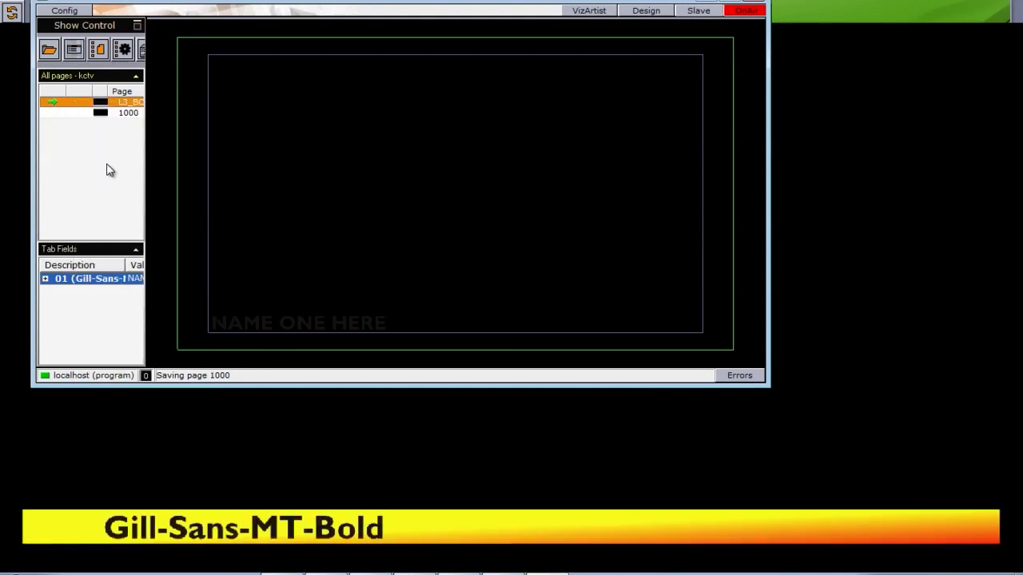
left_click_drag(146, 168, 323, 169)
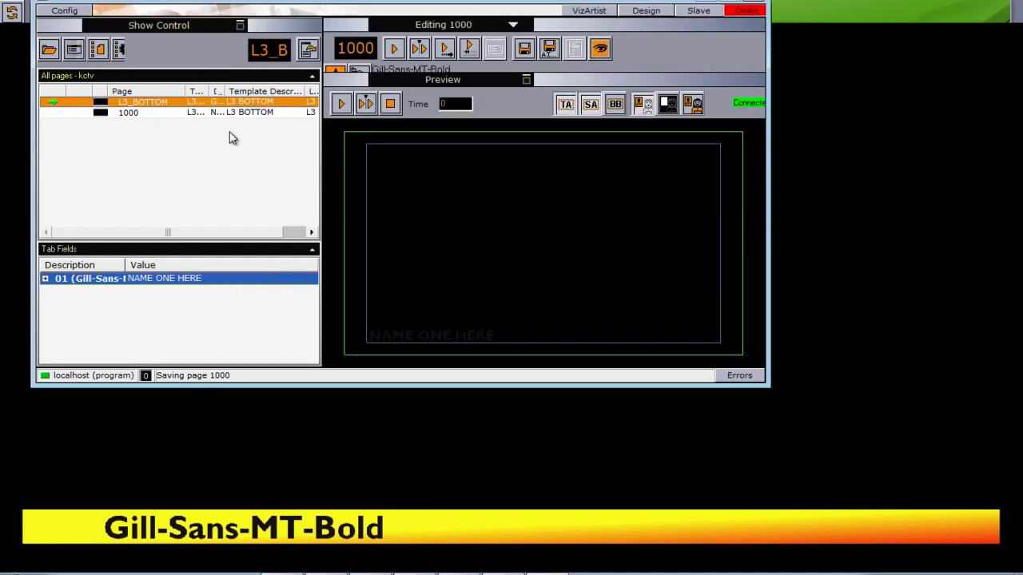
right_click(153, 101)
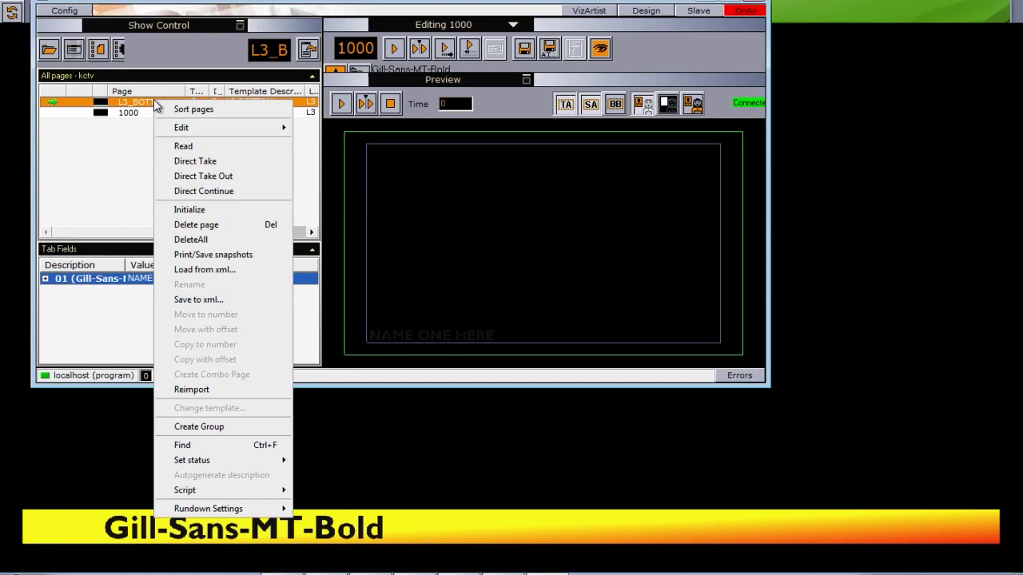
left_click(192, 176)
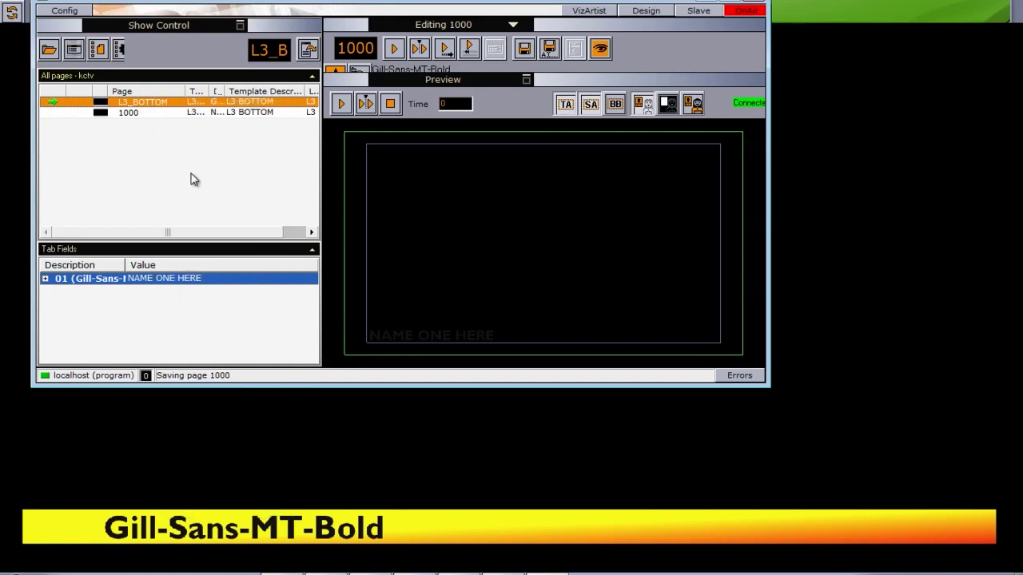
Step: Put page 1000 on air with Direct Take
left_click(137, 111)
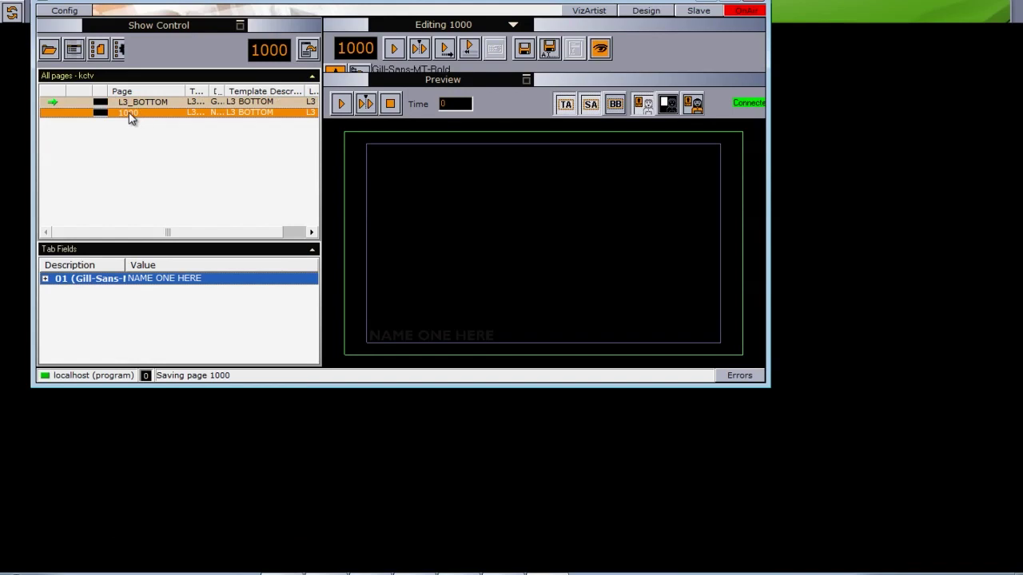
right_click(131, 117)
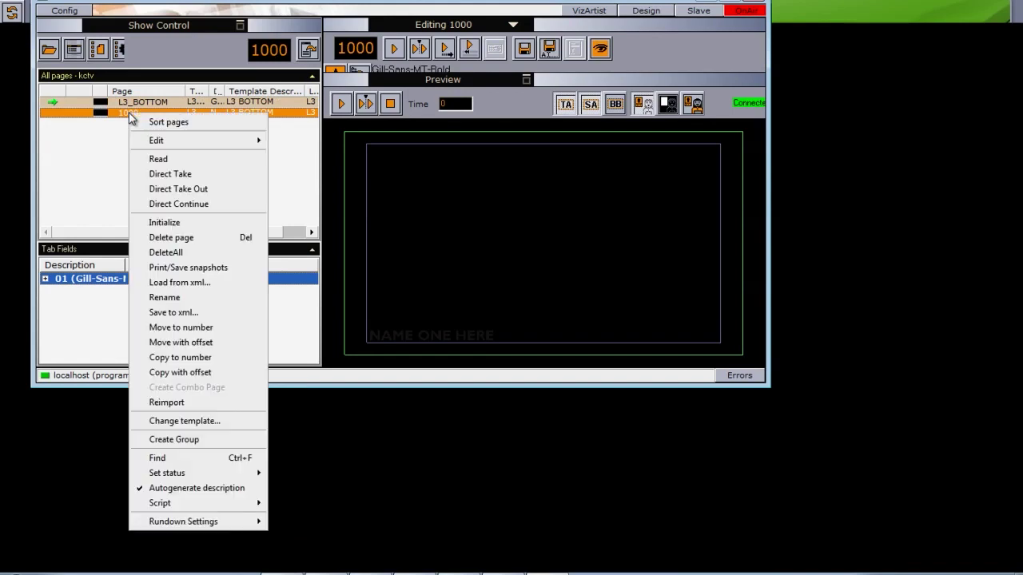
left_click(164, 174)
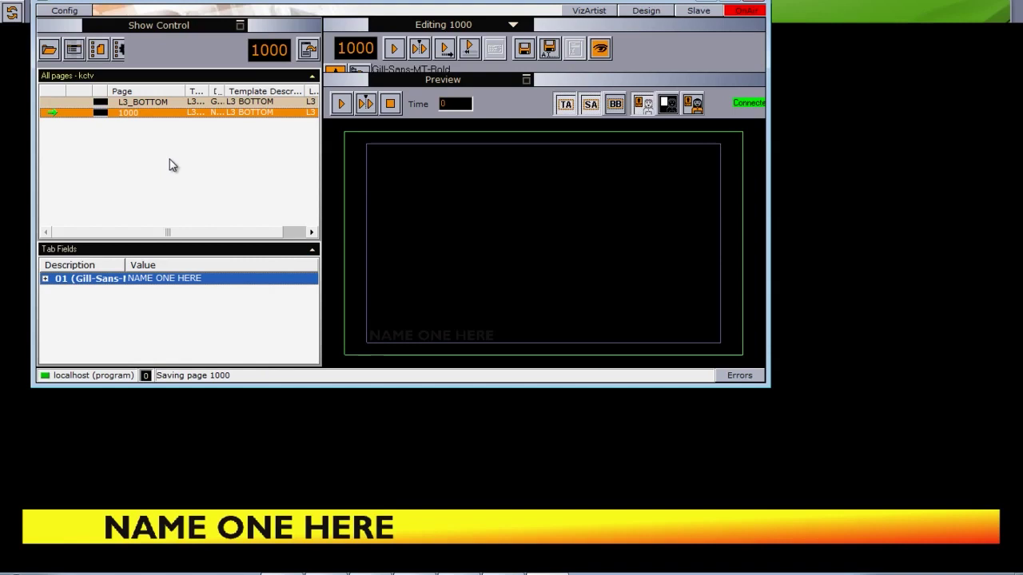
Step: Replace page 1000 on air with the L3_BOTTOM template using Direct Take, and clear it with Direct Take Out
right_click(149, 103)
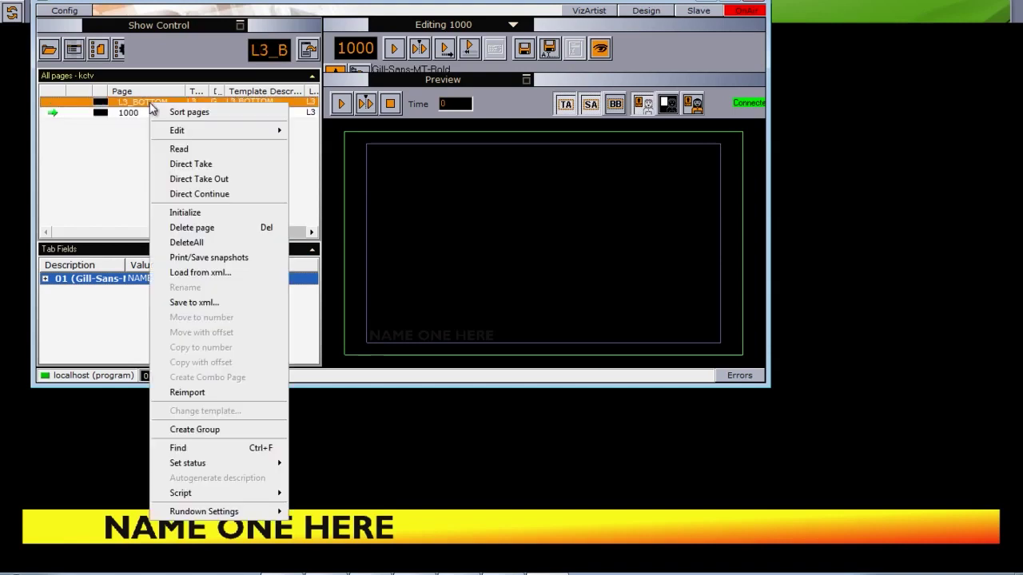
left_click(179, 164)
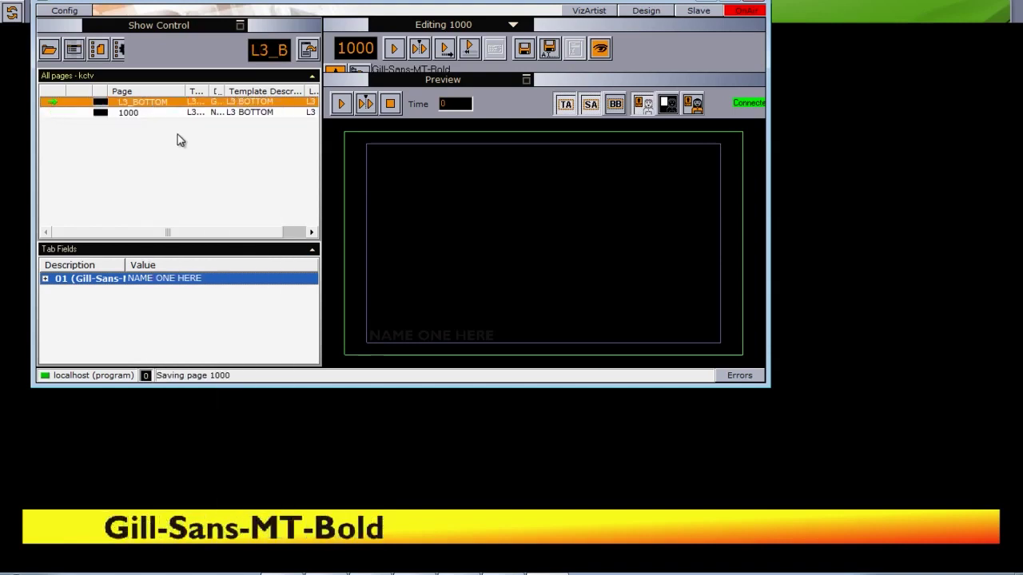
right_click(157, 104)
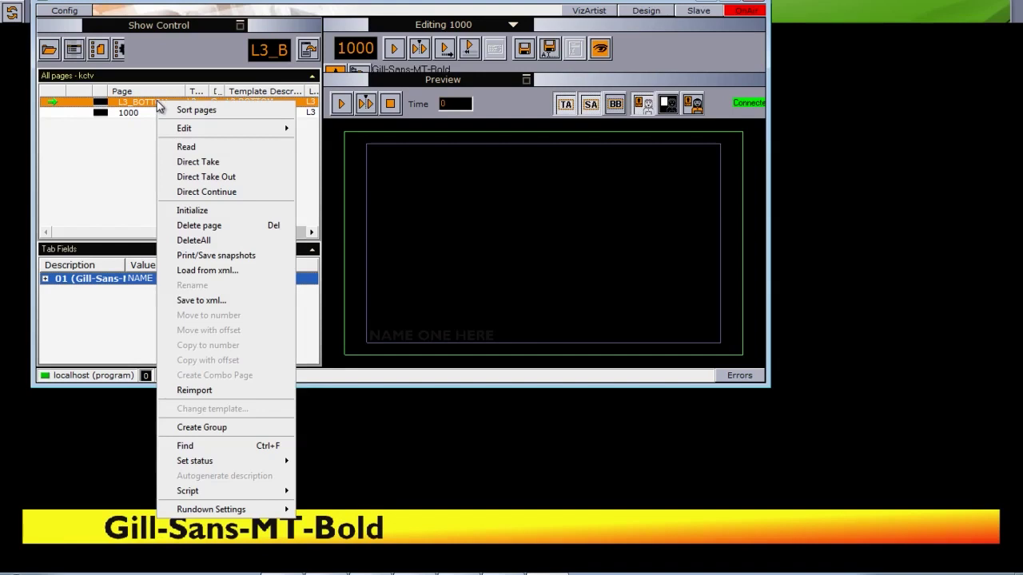
left_click(192, 177)
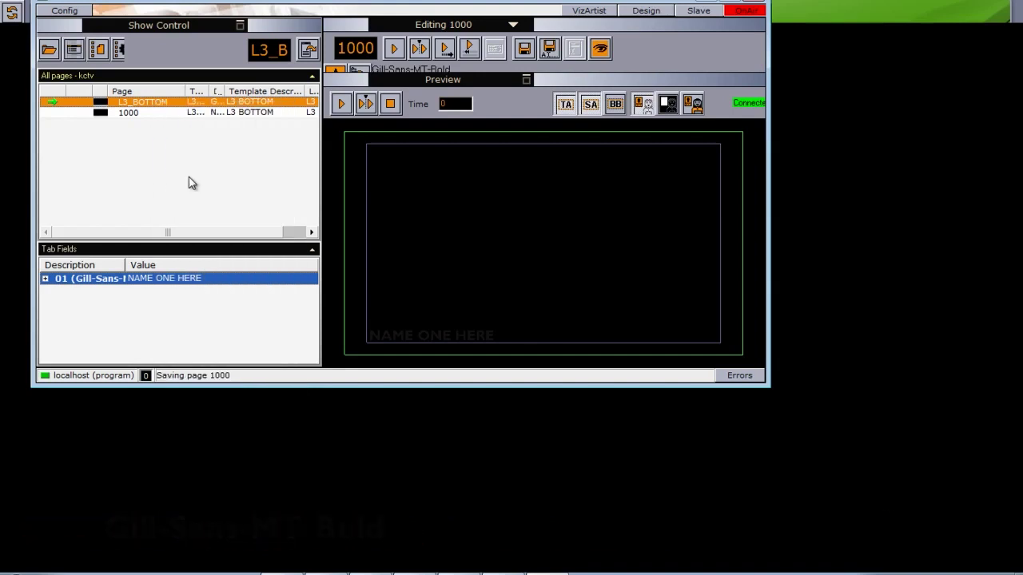